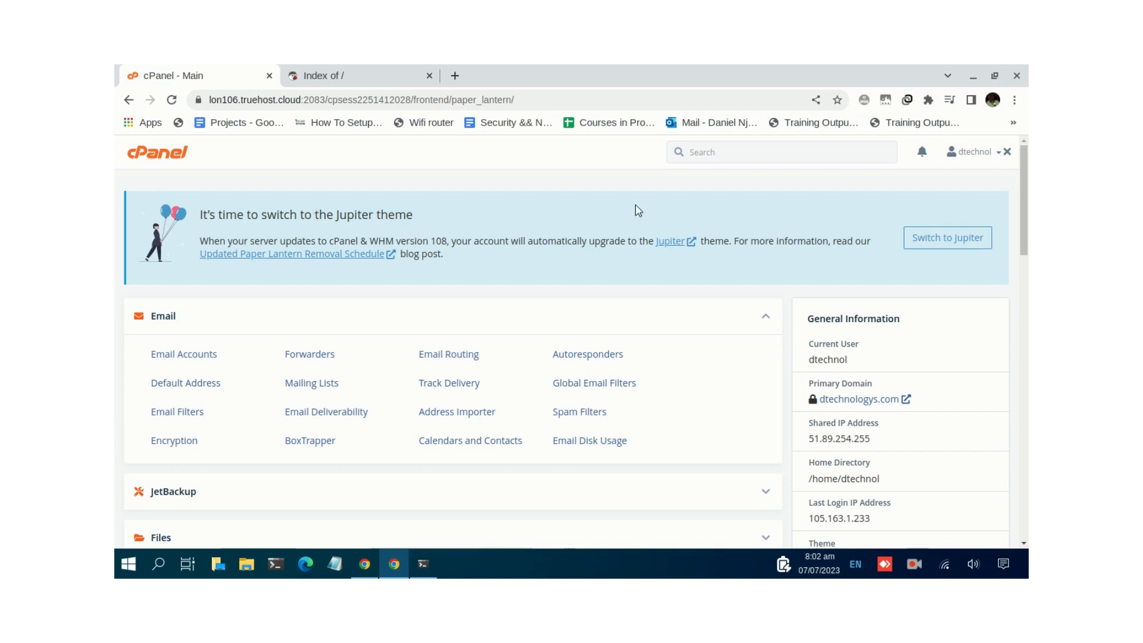
# - Browse the cPanel Software and Softaculous sections and their row of scripts
pyautogui.scroll(-1, 491, 265)
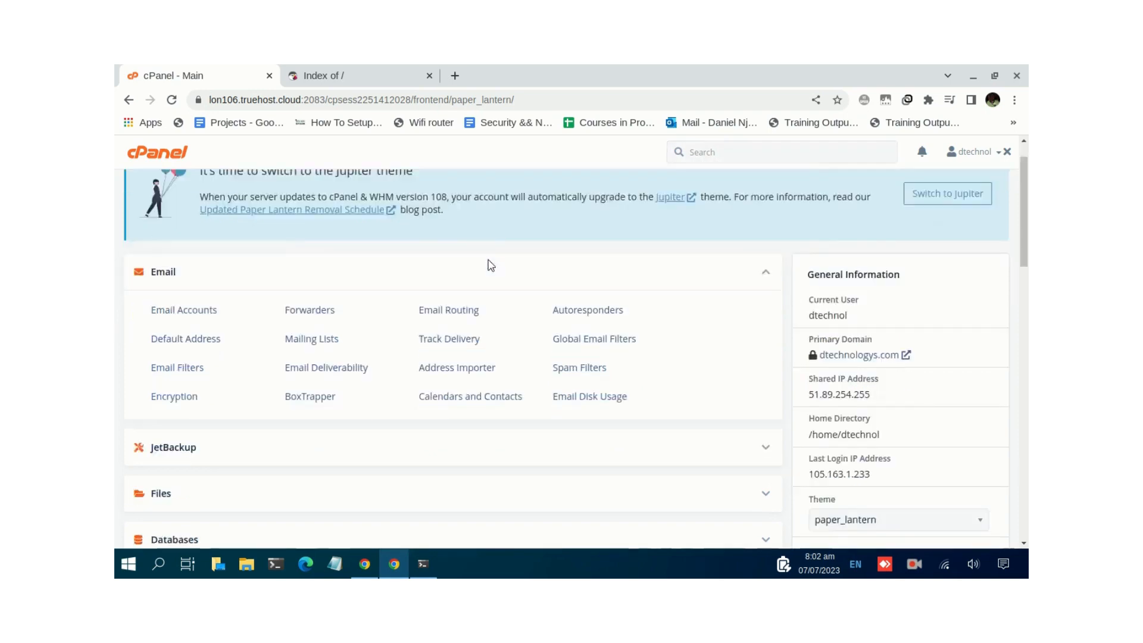
pyautogui.scroll(-3, 491, 265)
pyautogui.scroll(4, 482, 255)
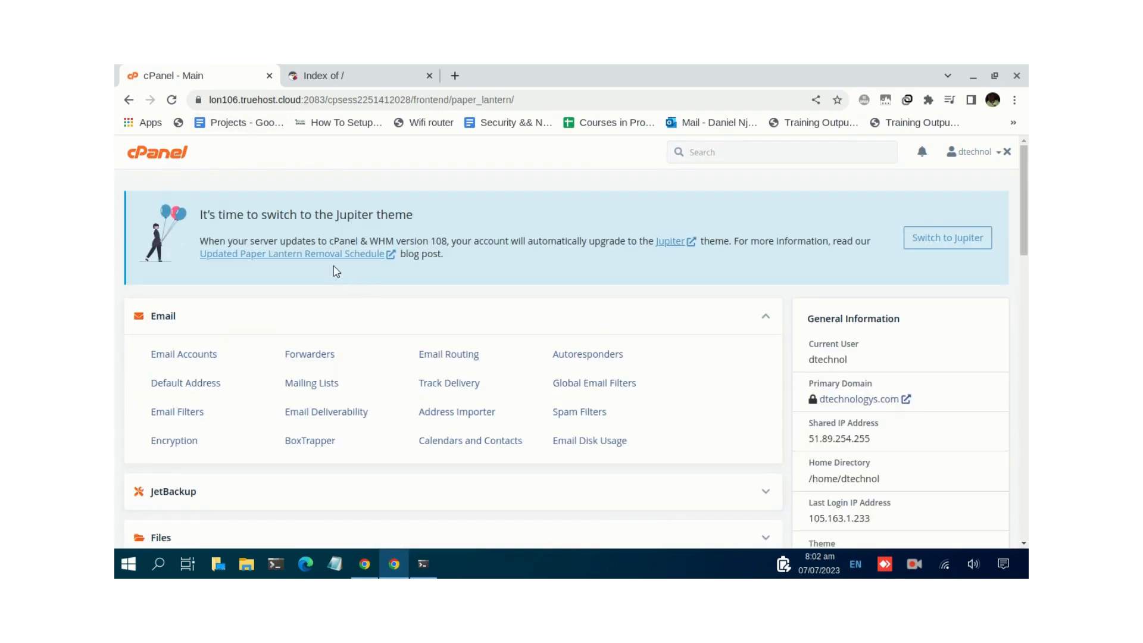
pyautogui.middleClick(504, 258)
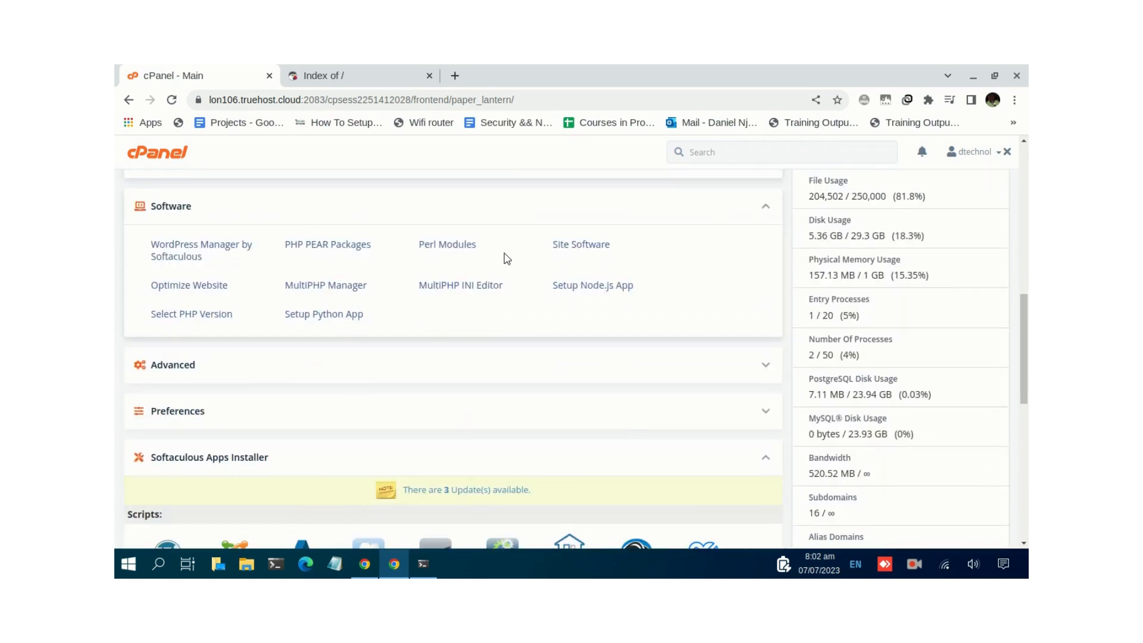
pyautogui.scroll(-1, 503, 252)
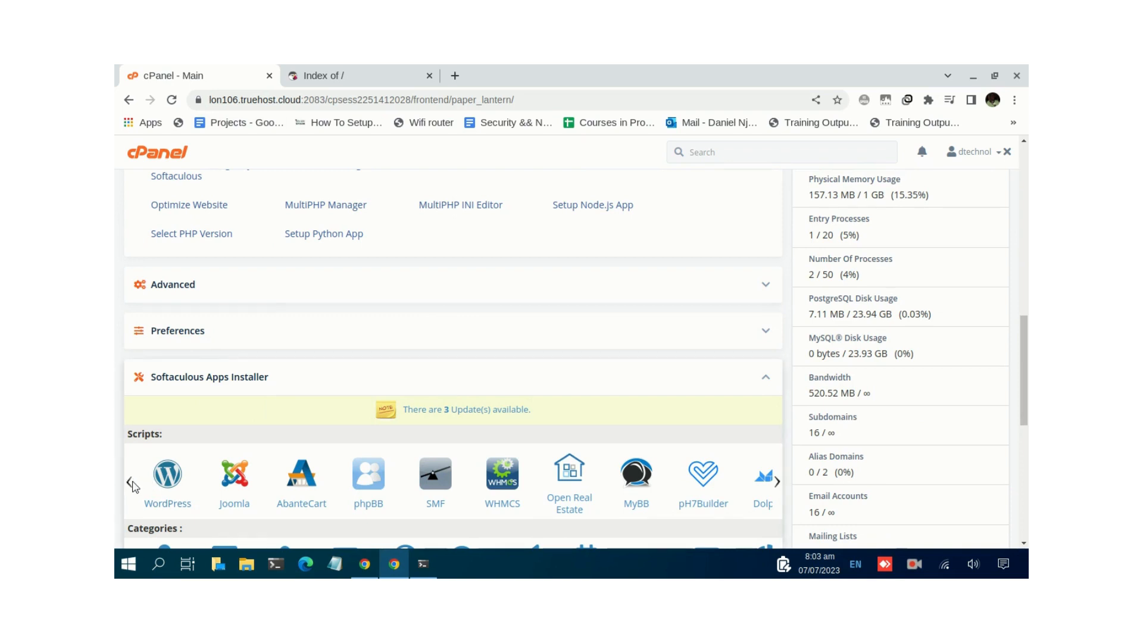
pyautogui.click(776, 483)
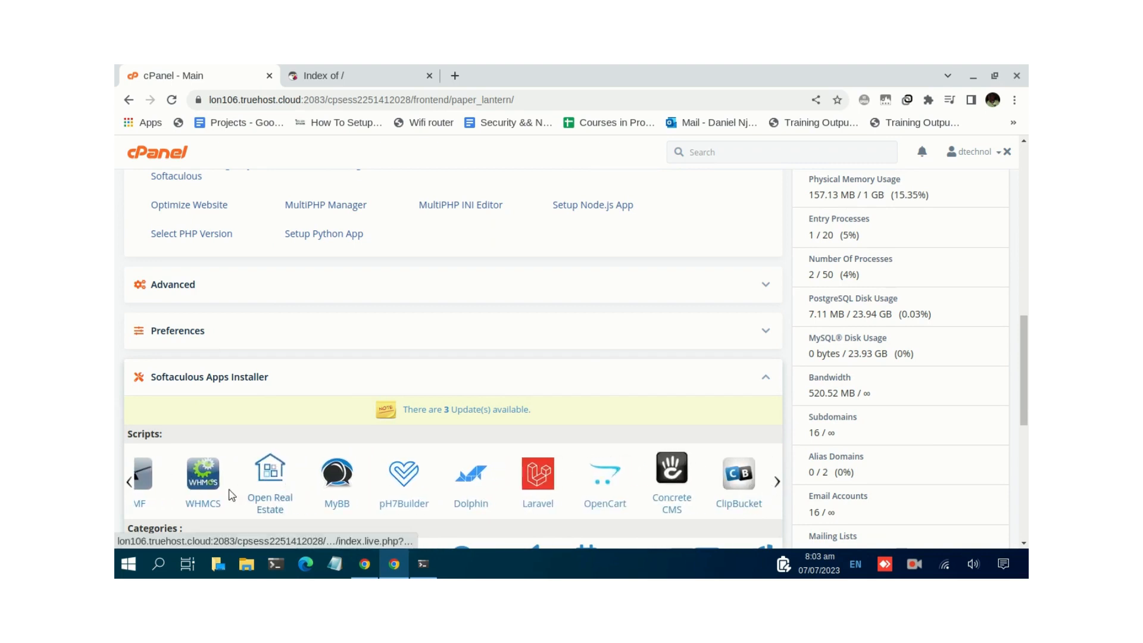
# - Search the cPanel tools for 'app' to list Softaculous Apps Installer
pyautogui.moveTo(130, 483)
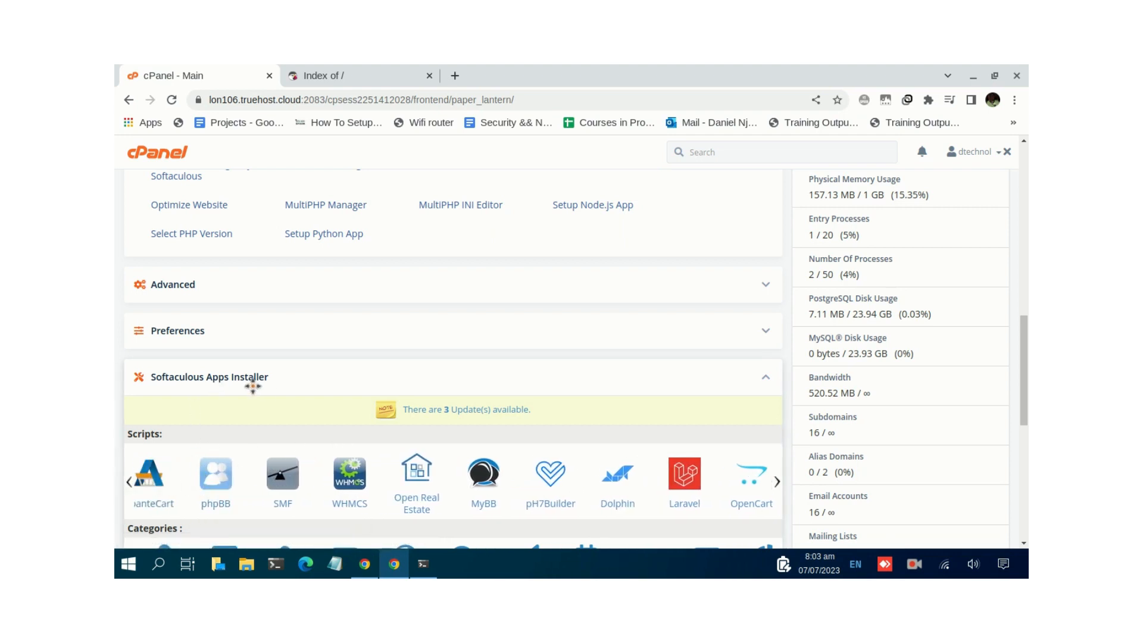
pyautogui.click(710, 156)
pyautogui.write('app')
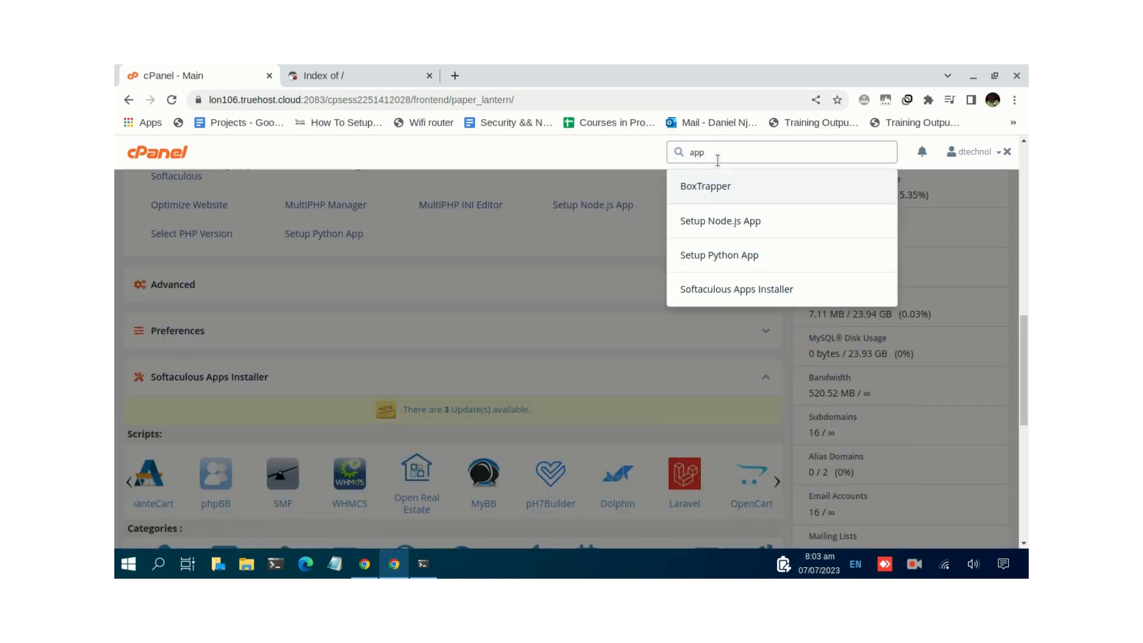
# - Open Softaculous Apps Installer, browse its script list, and search scripts for 'prest'
pyautogui.click(732, 292)
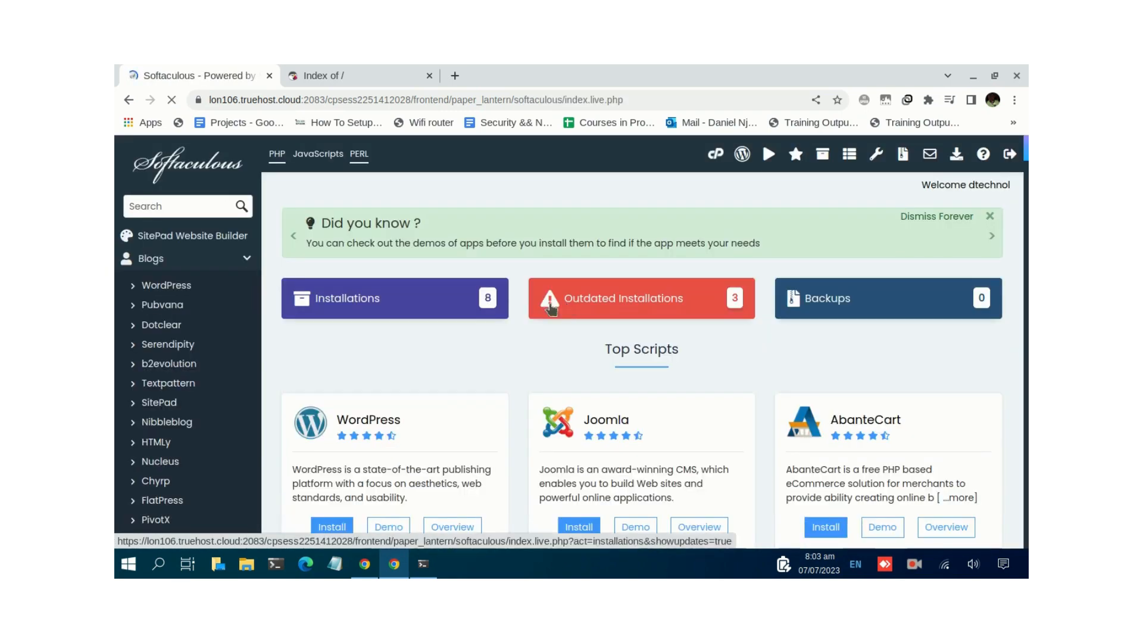
pyautogui.click(173, 204)
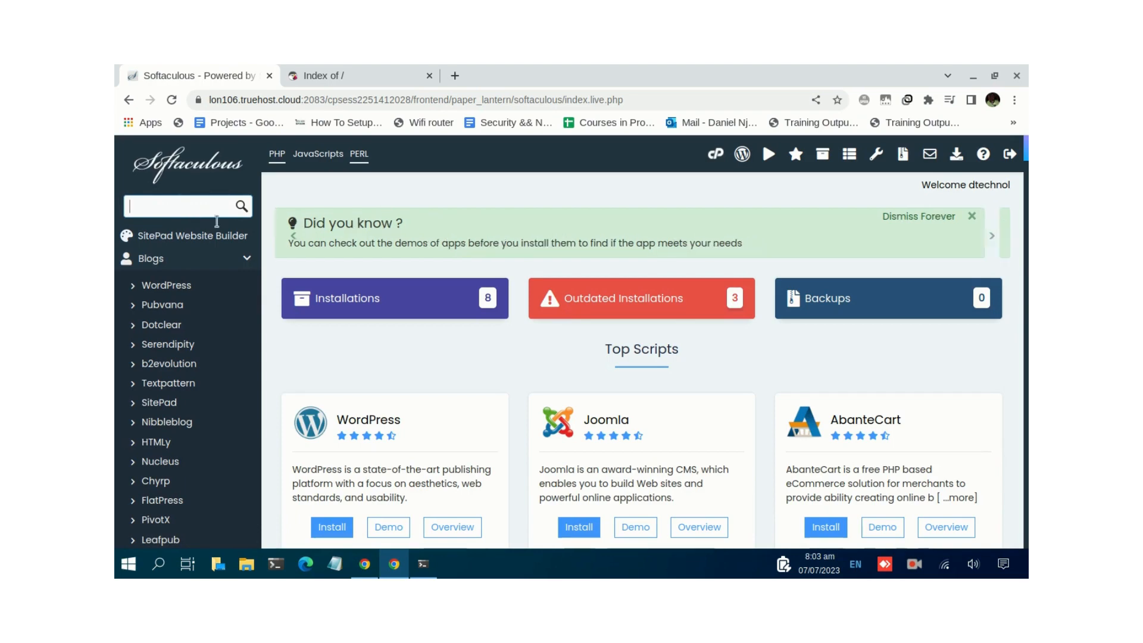
pyautogui.scroll(-2, 151, 403)
pyautogui.scroll(-1, 152, 399)
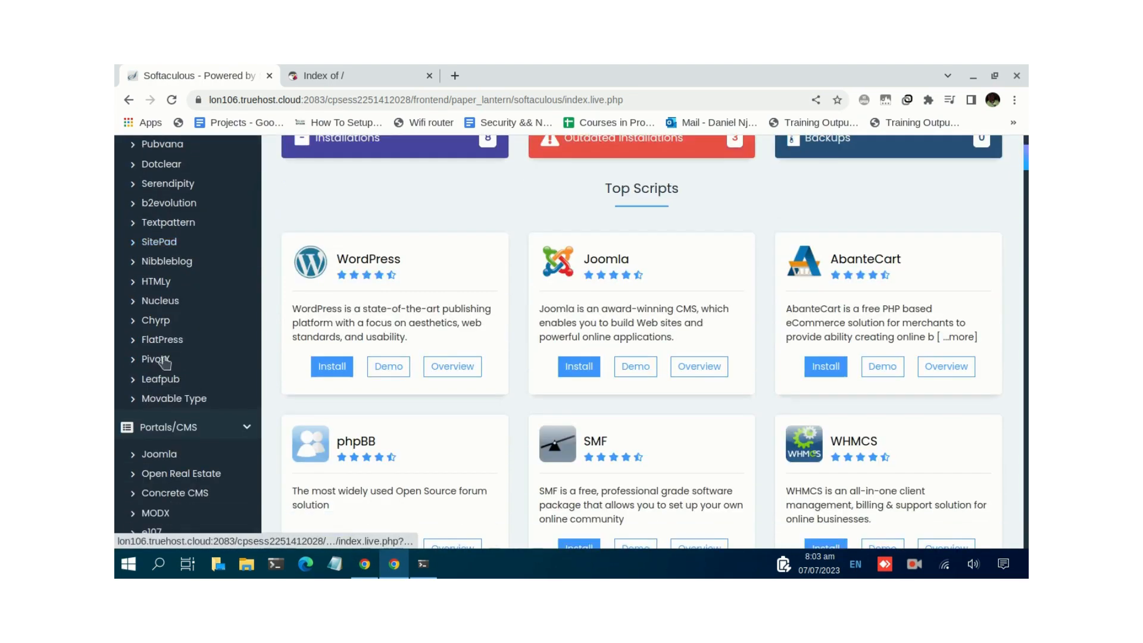
pyautogui.scroll(-5, 168, 312)
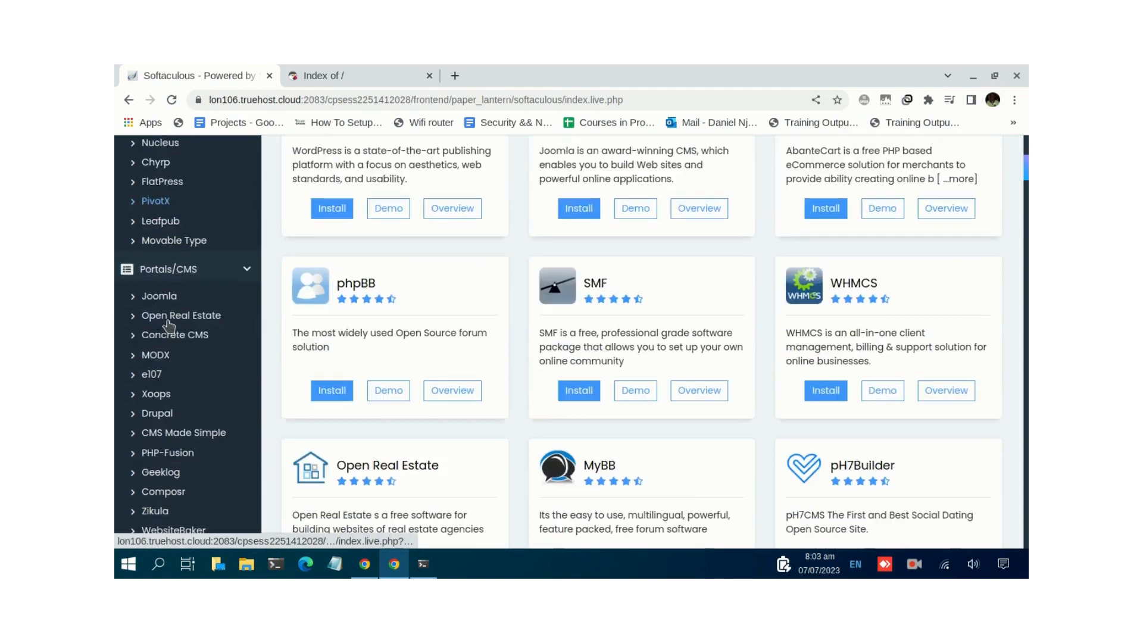
pyautogui.scroll(-6, 168, 325)
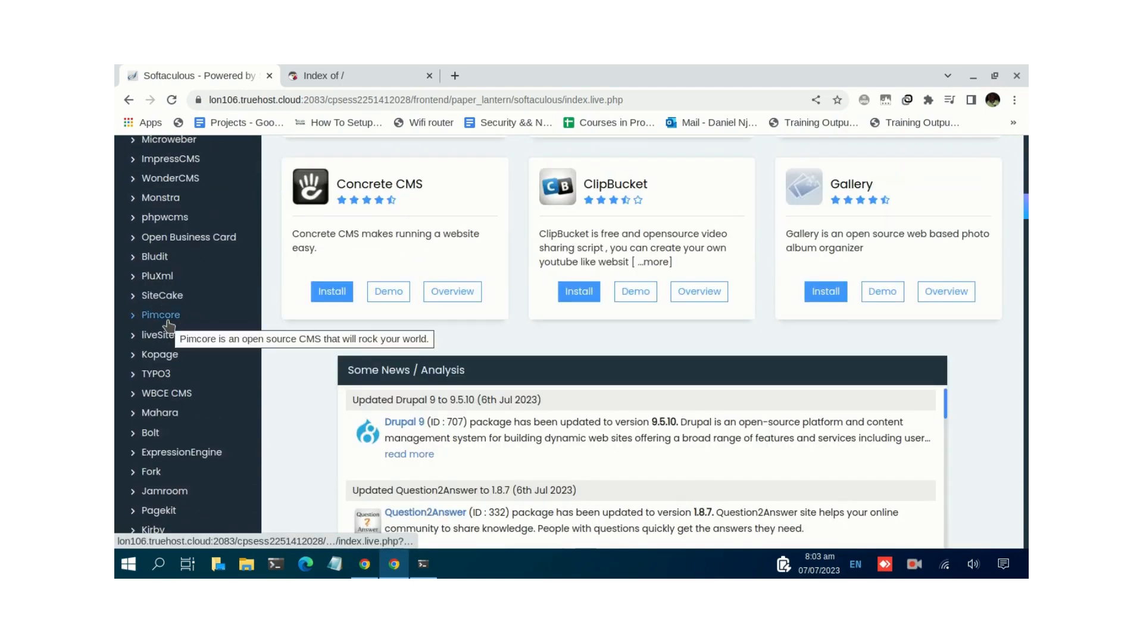
pyautogui.scroll(-3, 171, 342)
pyautogui.scroll(6, 171, 358)
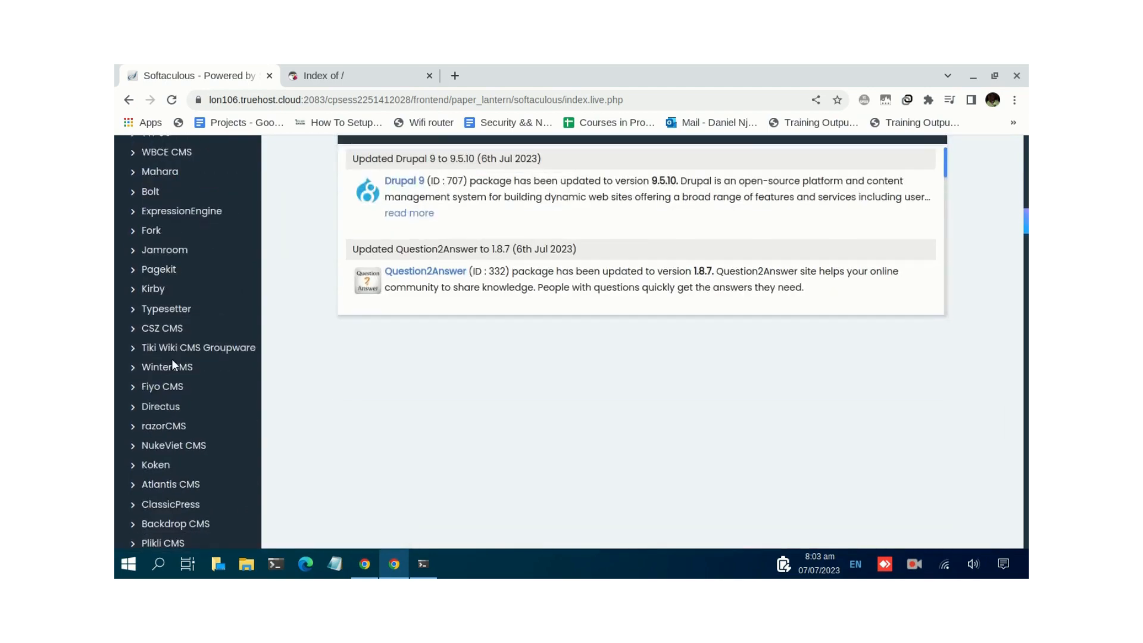
pyautogui.scroll(10, 177, 366)
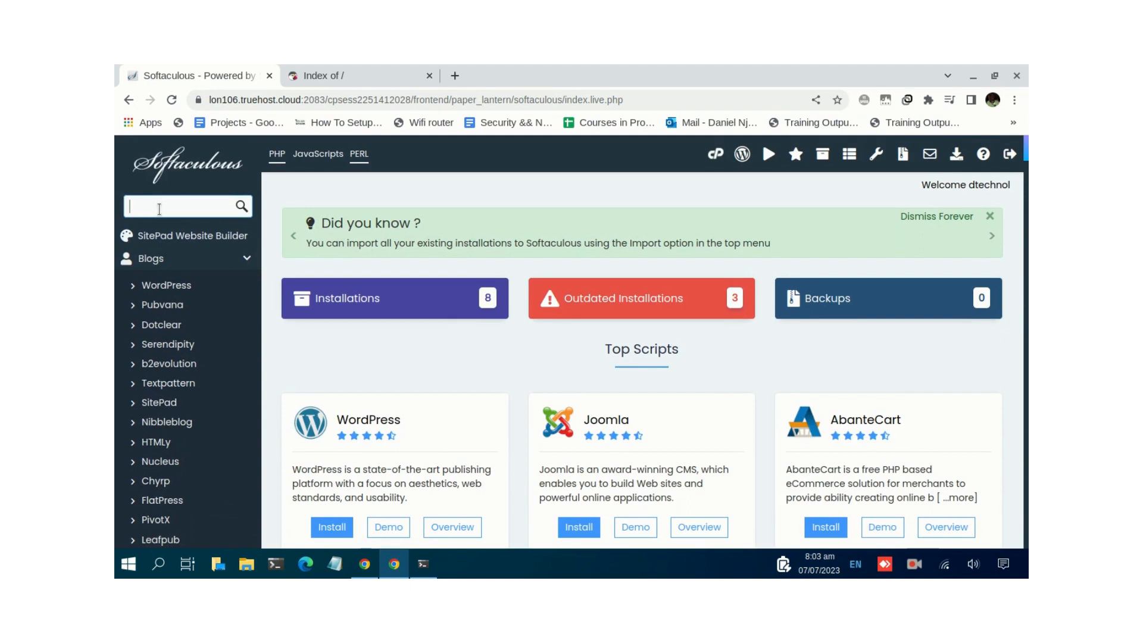
pyautogui.write('p')
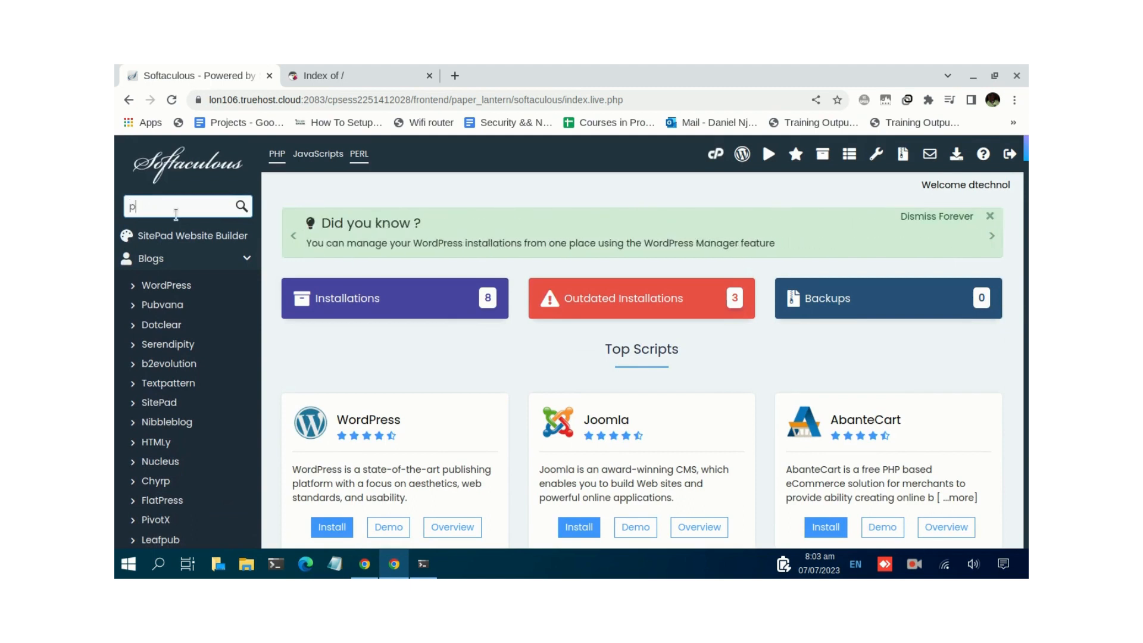
pyautogui.write('rest')
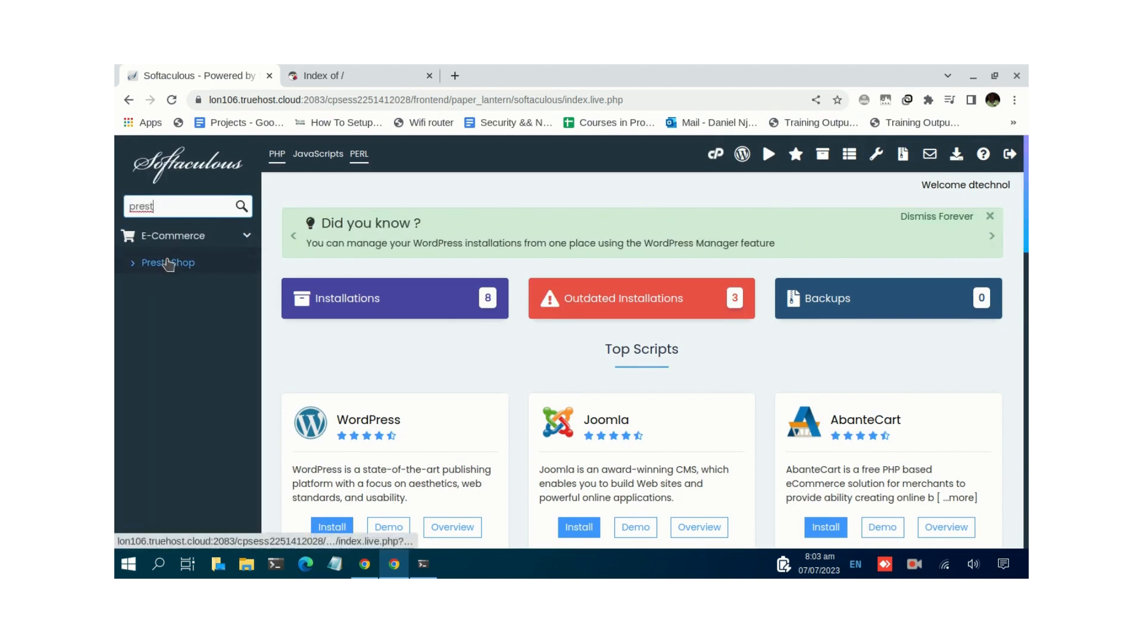
# - Open the PrestaShop script page and read through its overview
pyautogui.click(169, 263)
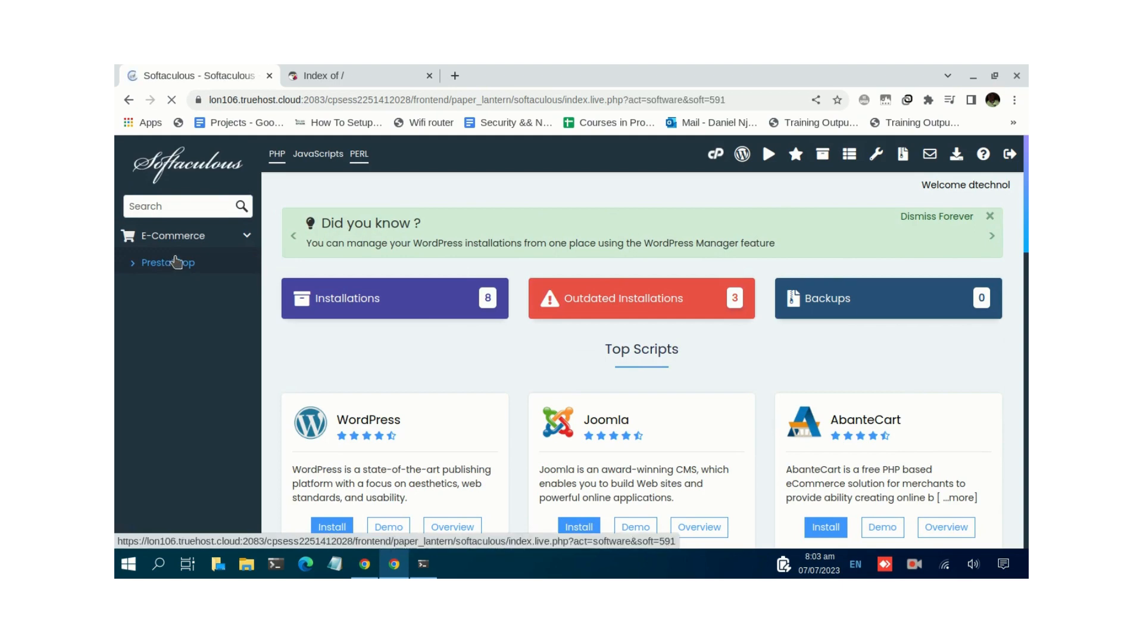
pyautogui.scroll(-3, 367, 255)
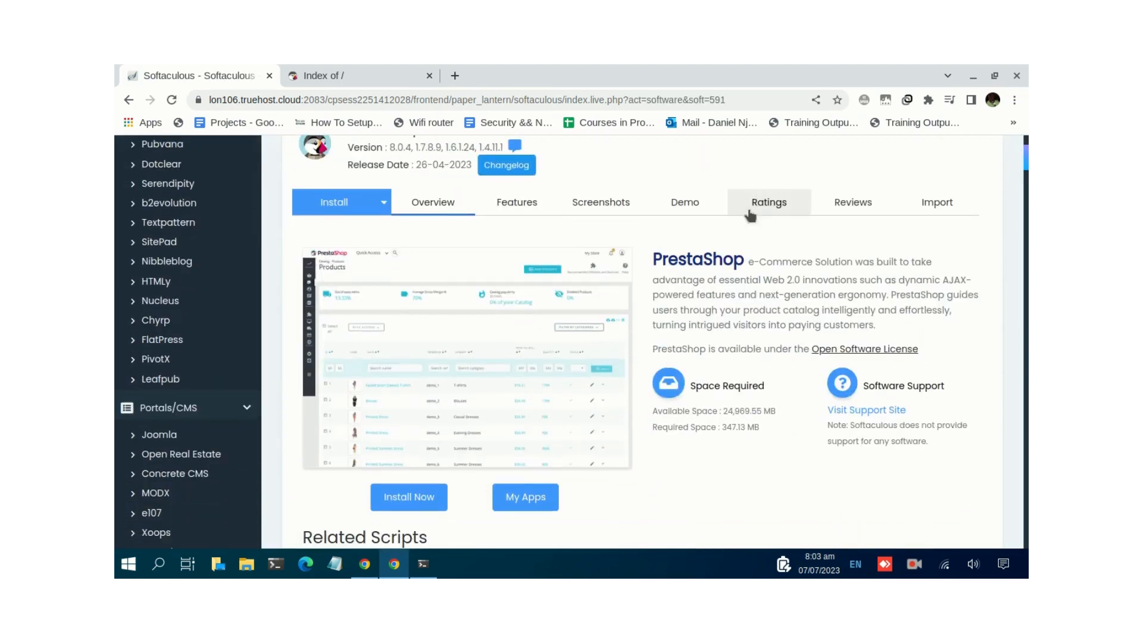
pyautogui.scroll(-1, 491, 297)
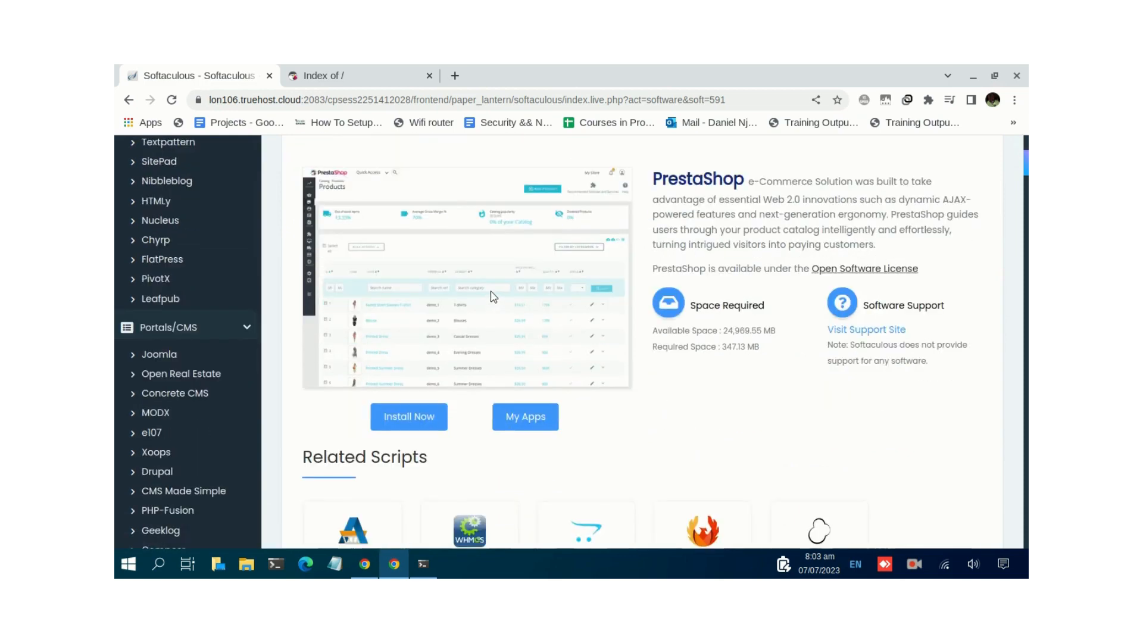
pyautogui.scroll(-2, 492, 295)
pyautogui.scroll(-2, 497, 288)
pyautogui.scroll(2, 475, 279)
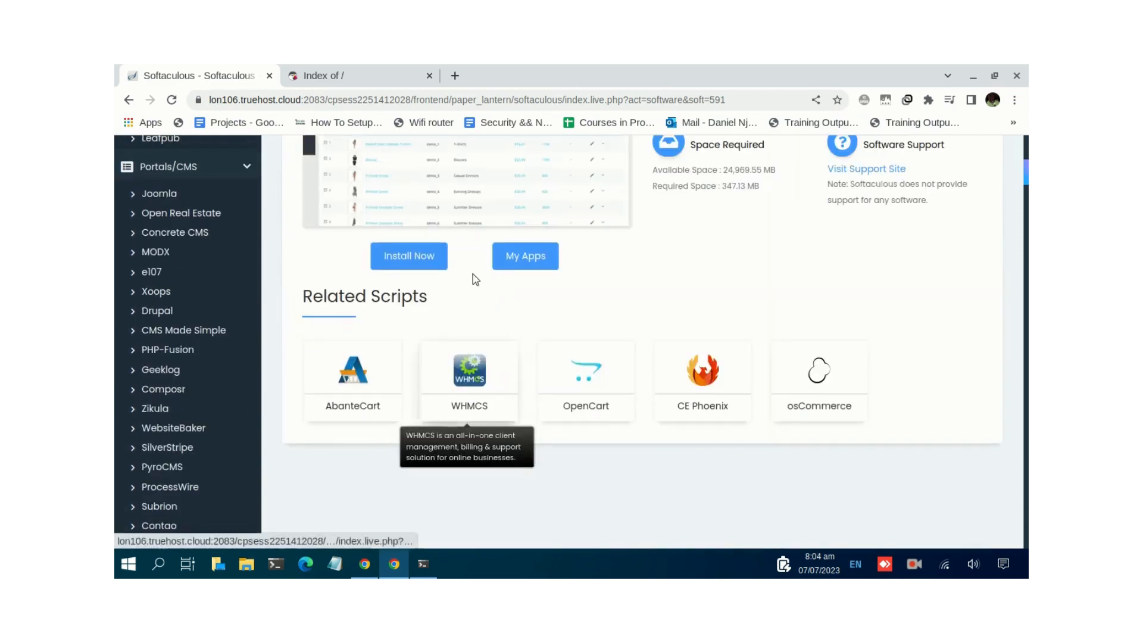
pyautogui.scroll(2, 570, 242)
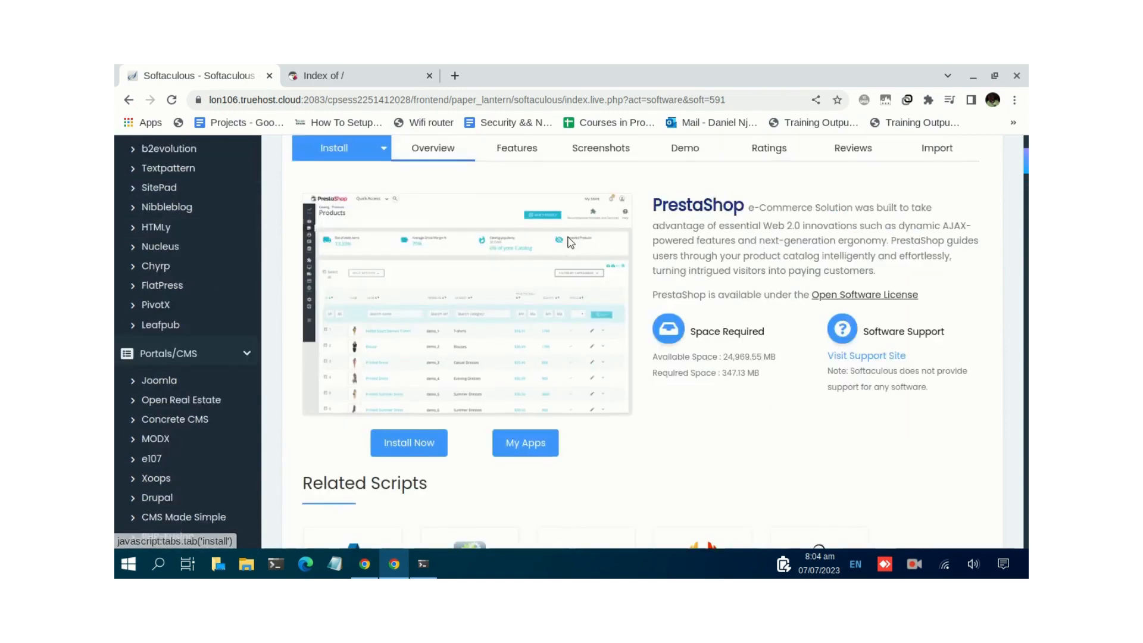
pyautogui.scroll(-2, 570, 242)
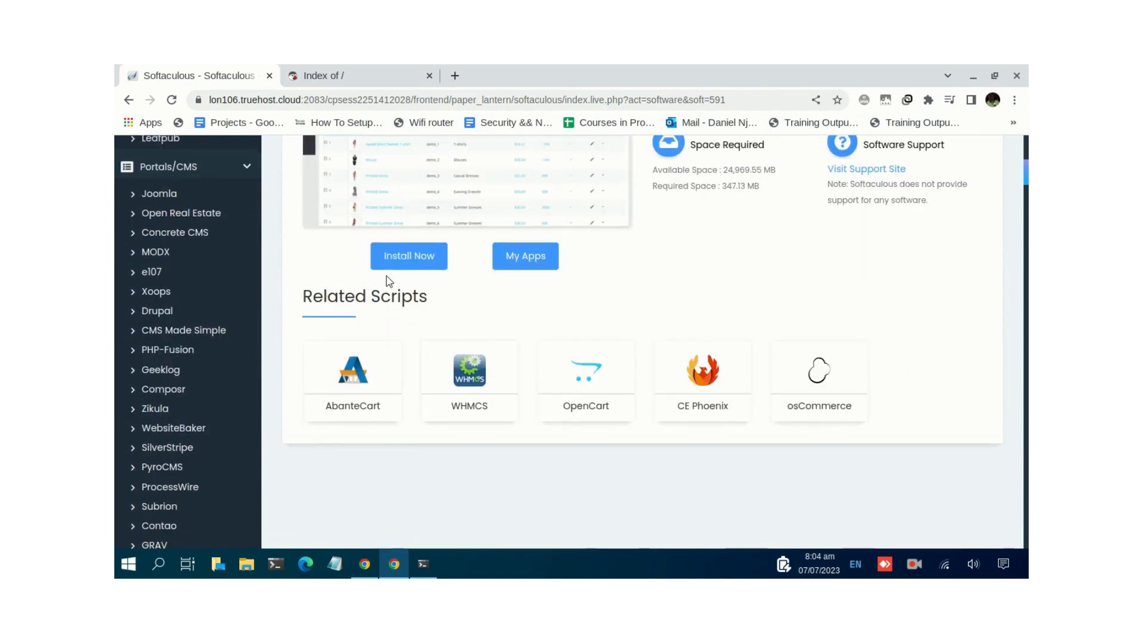
# - Open the PrestaShop Install Now setup form and view its top fields
pyautogui.click(424, 262)
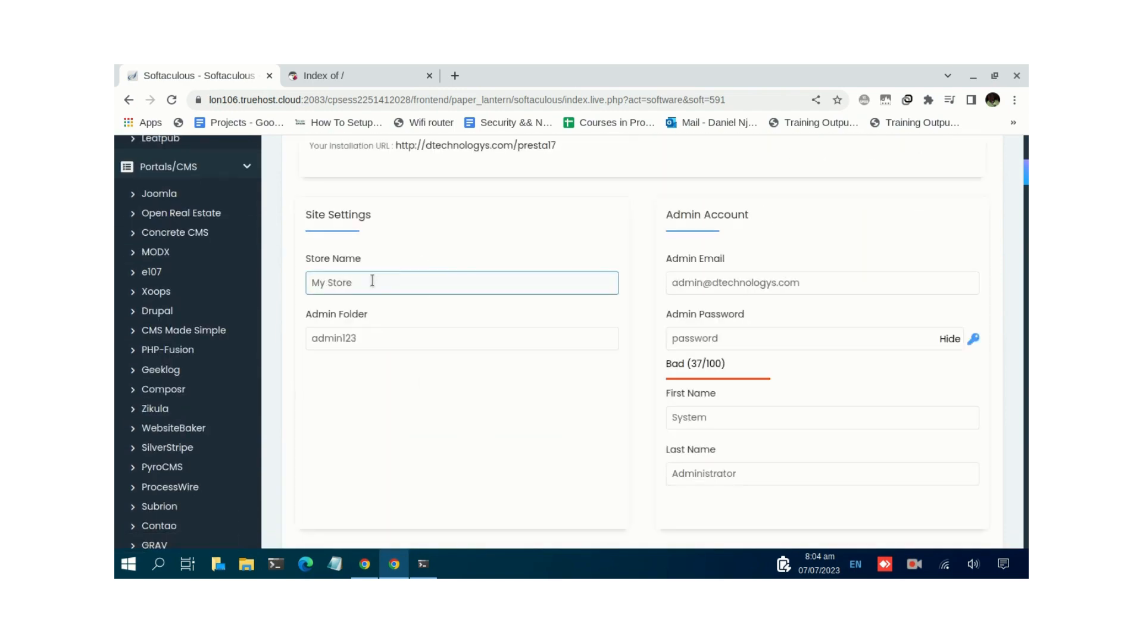
pyautogui.scroll(1, 444, 266)
pyautogui.scroll(3, 445, 269)
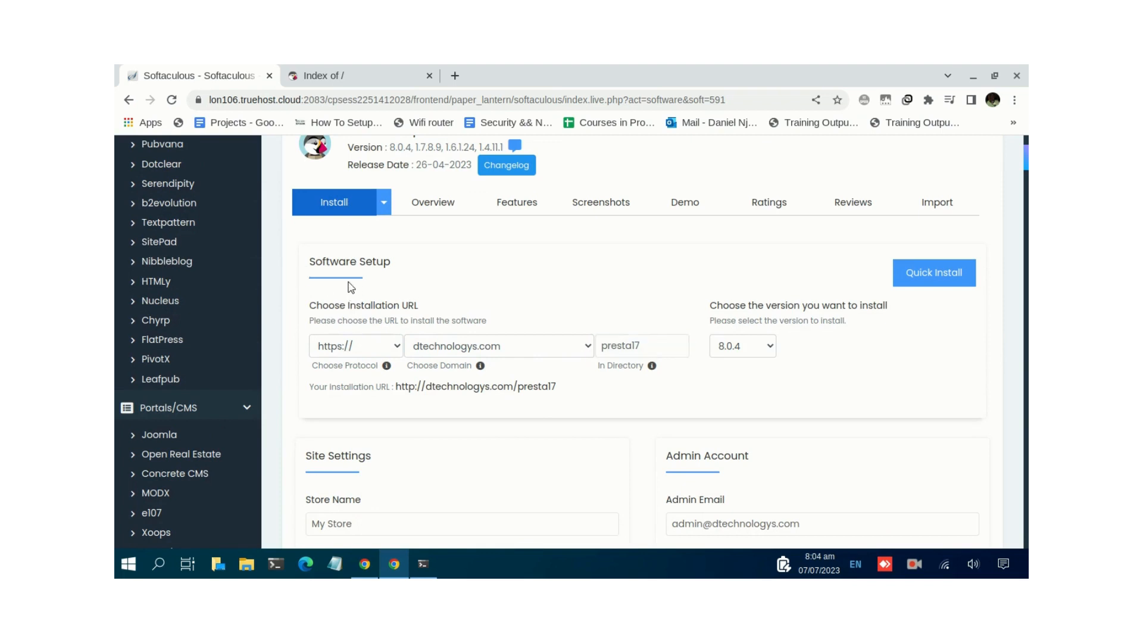
pyautogui.click(371, 350)
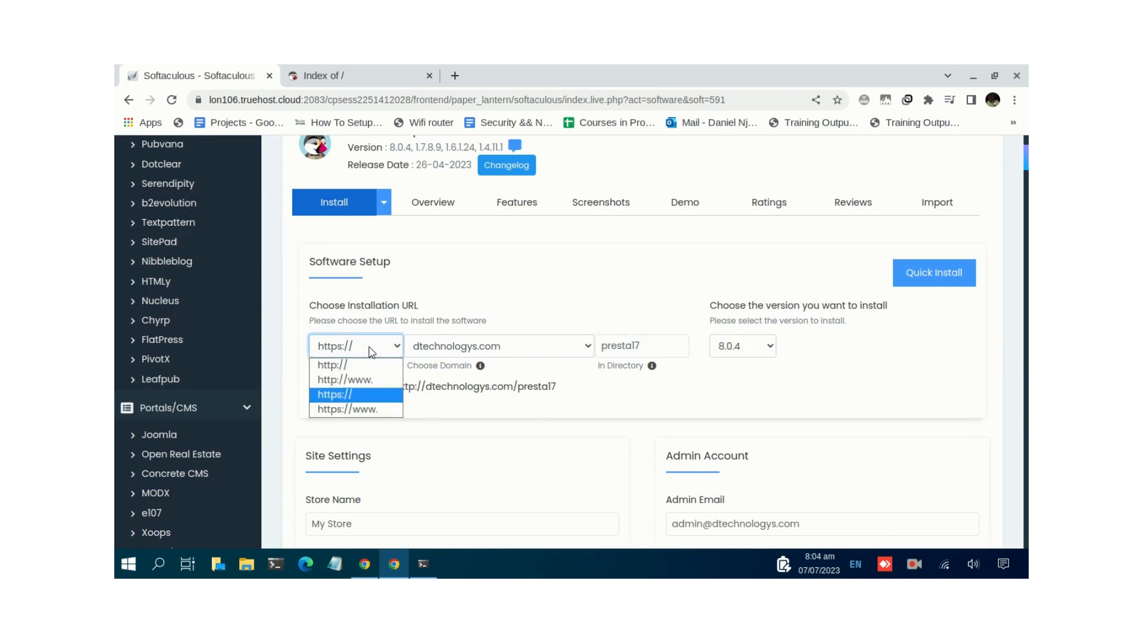
pyautogui.click(372, 397)
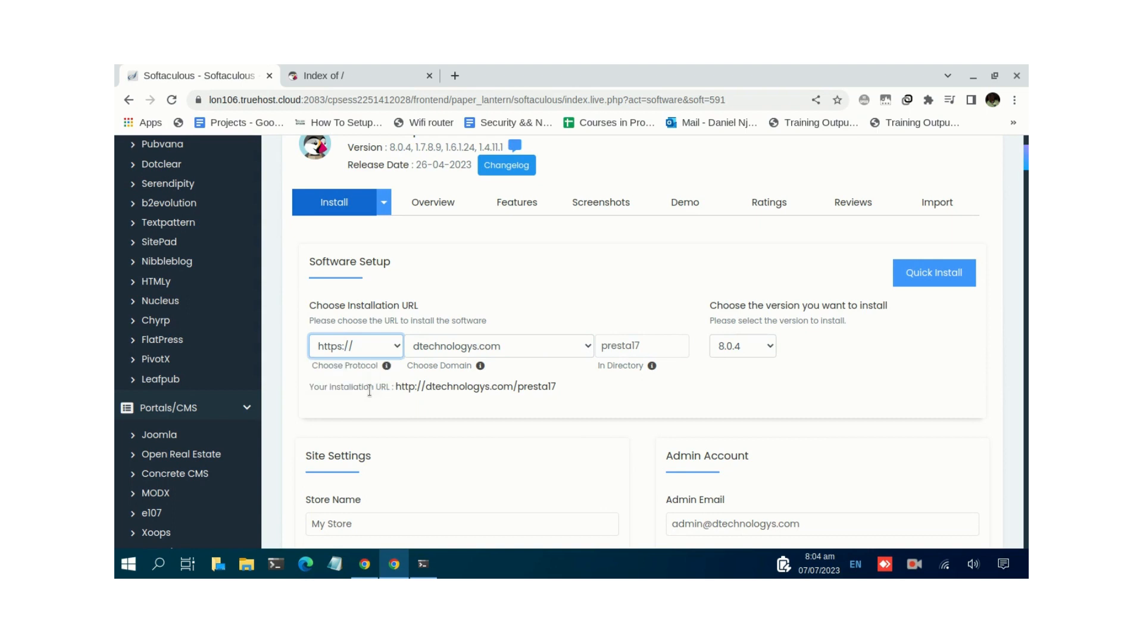
pyautogui.click(489, 353)
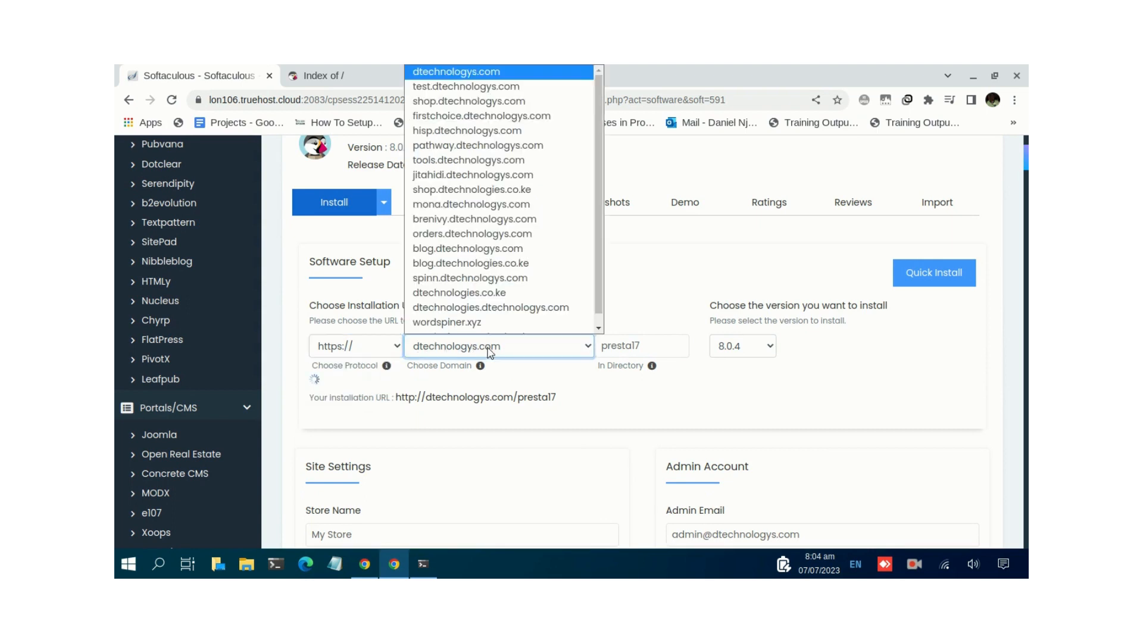
pyautogui.press('Down')
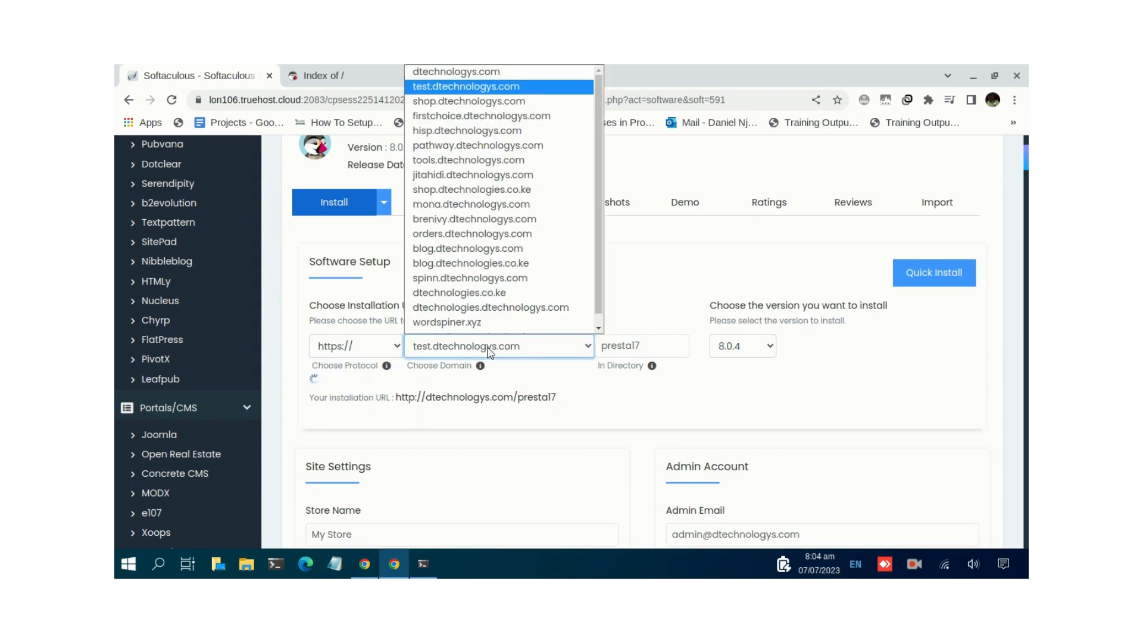
pyautogui.click(491, 83)
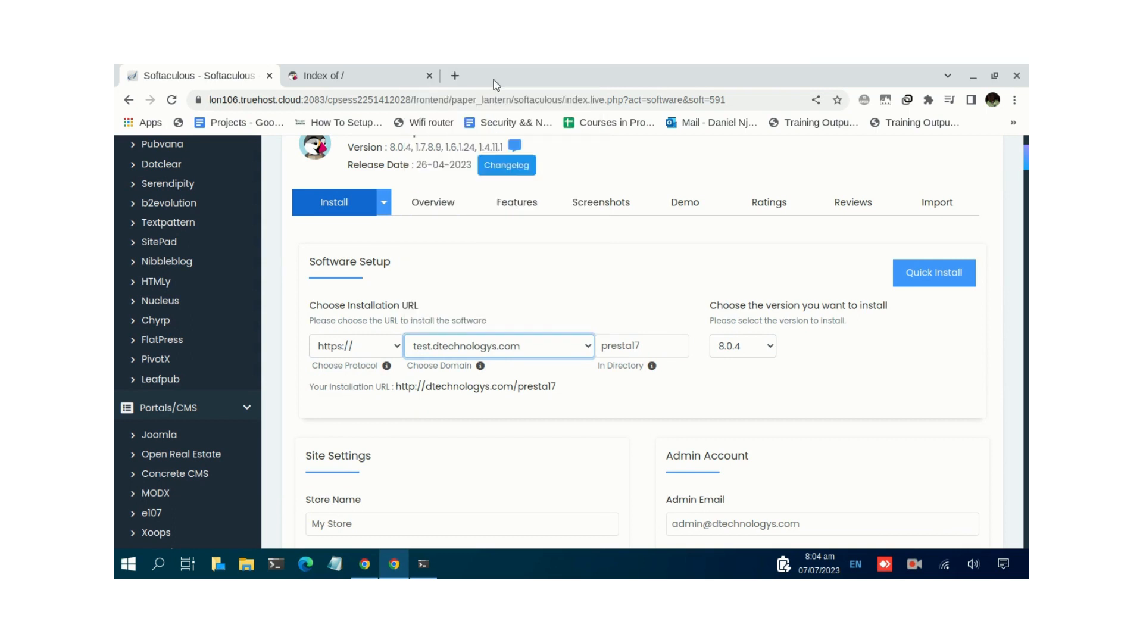
# - Clear the presta17 In Directory value so PrestaShop installs at the domain root
pyautogui.click(662, 346)
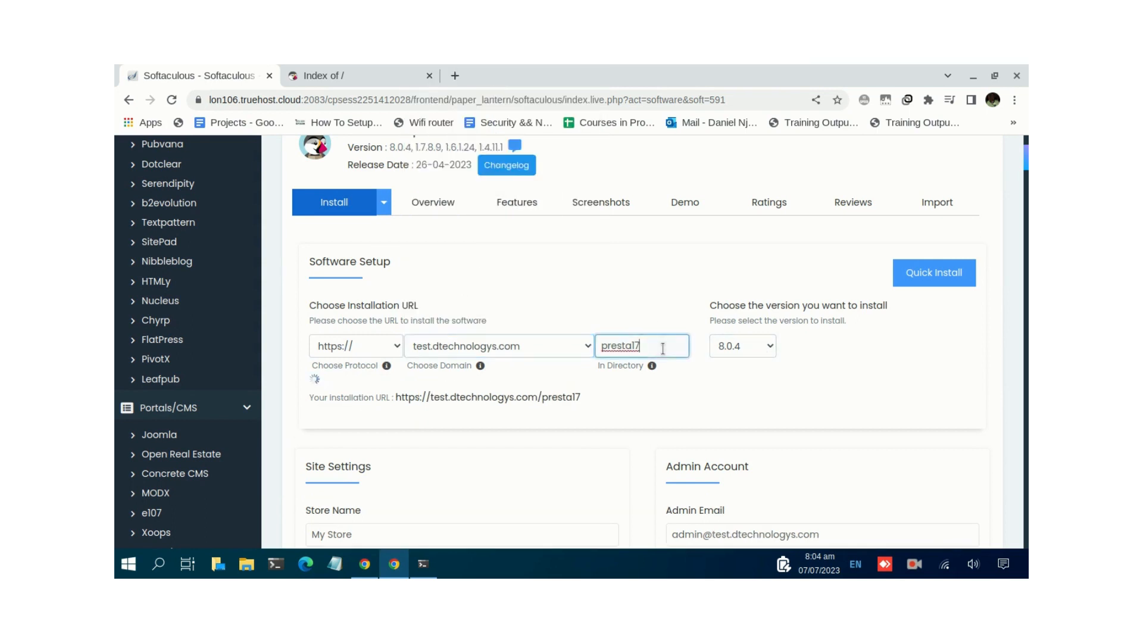
pyautogui.moveTo(662, 347); pyautogui.dragTo(600, 364)
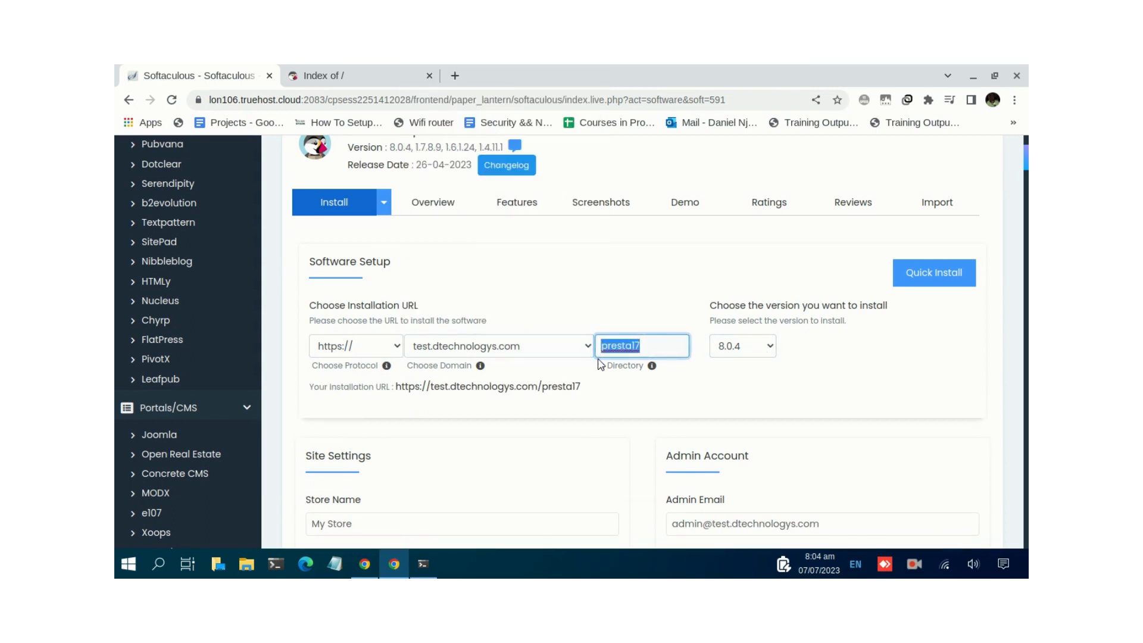
pyautogui.press('BackSpace')
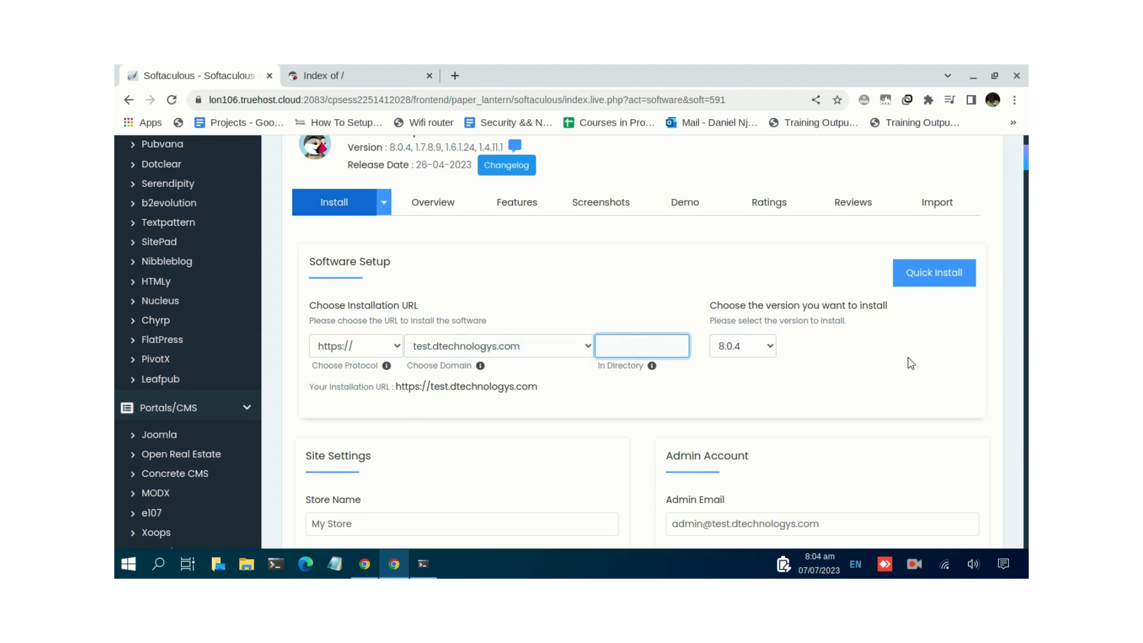
pyautogui.click(748, 352)
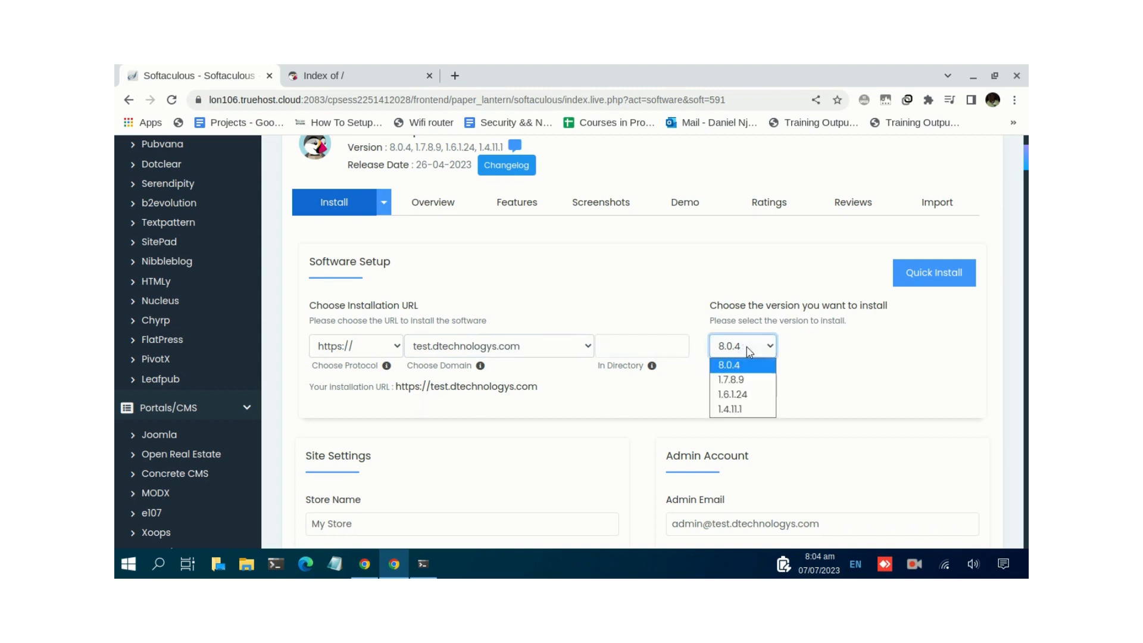
# - Select PrestaShop version 1.7.8.9 and reselect test.dtechnologys.com as the domain
pyautogui.click(763, 387)
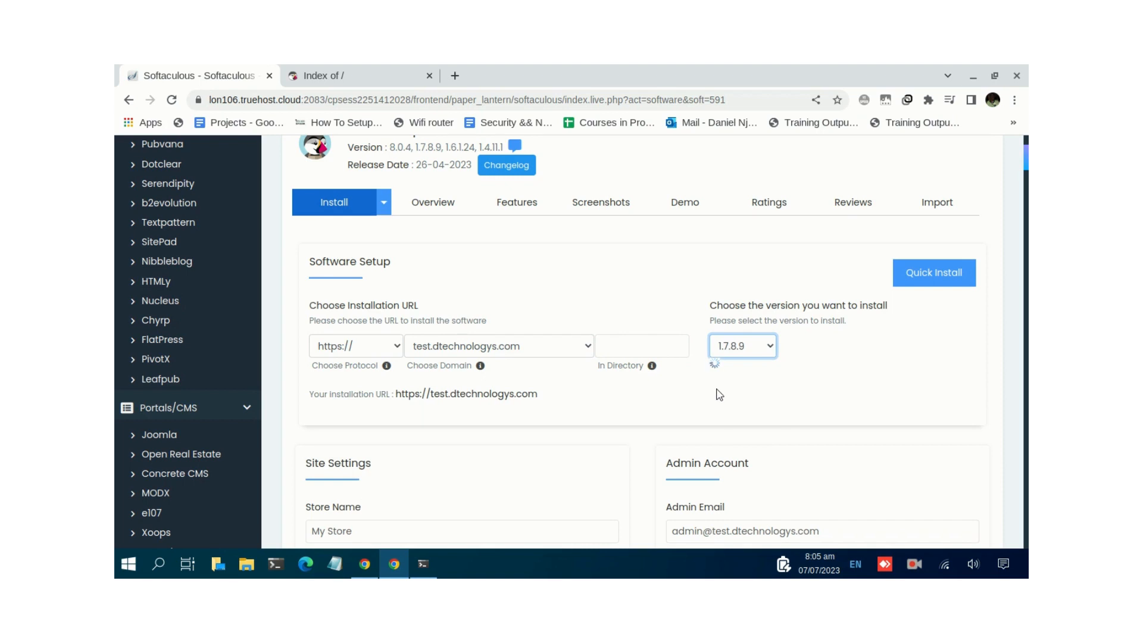
pyautogui.click(526, 357)
pyautogui.press('Down')
pyautogui.scroll(-1, 541, 292)
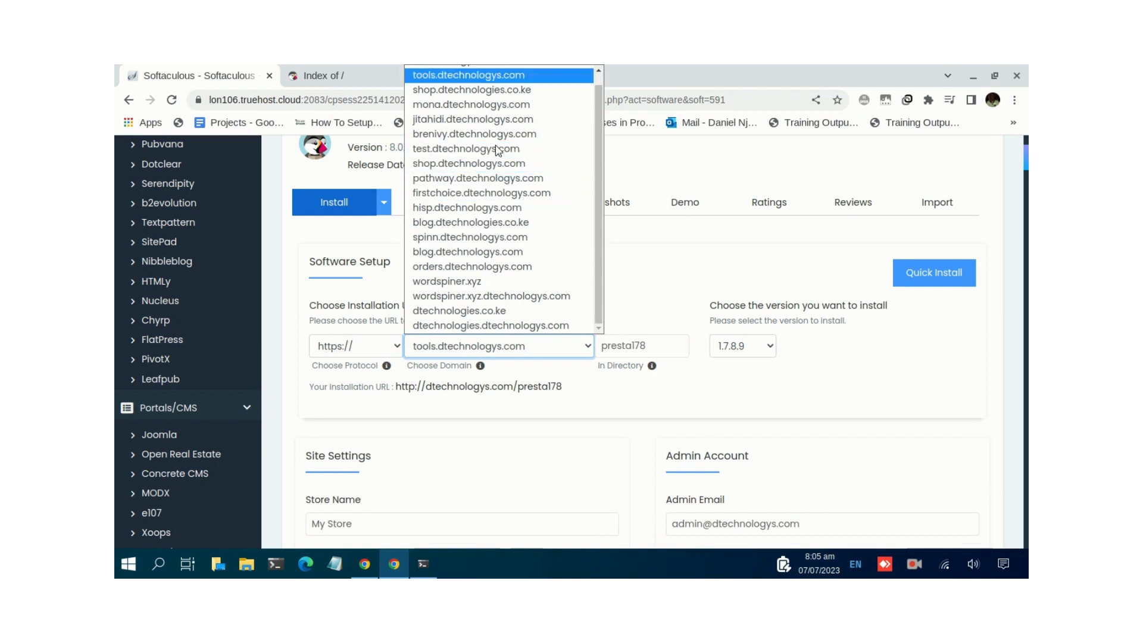
pyautogui.click(496, 149)
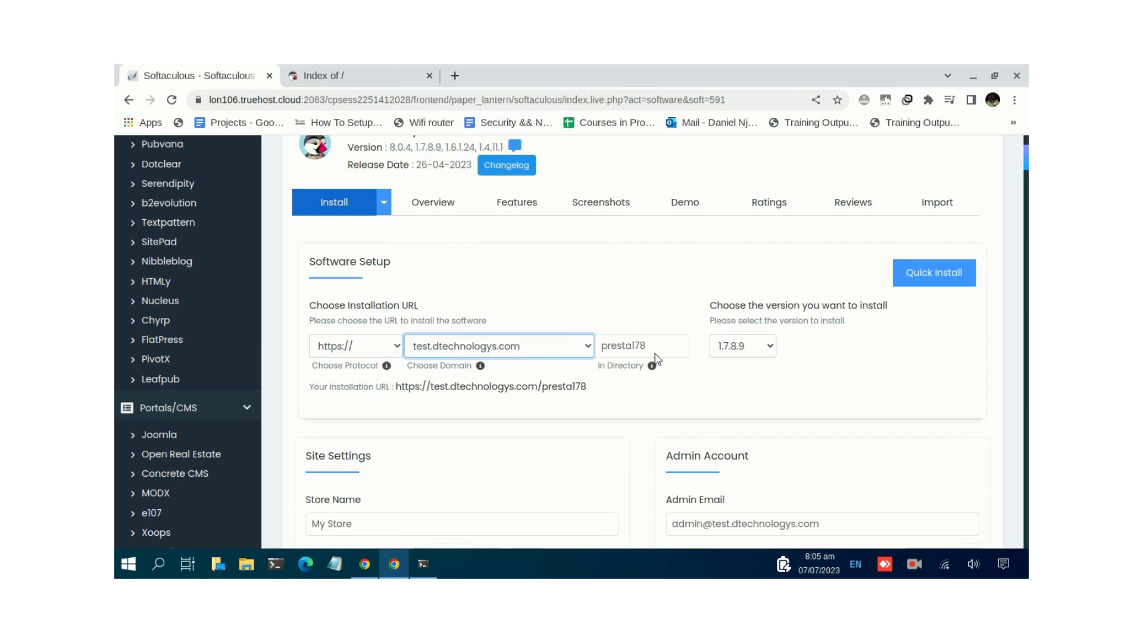
# - Clear the presta178 directory again and move to the store name and admin folder fields
pyautogui.doubleClick(603, 344)
pyautogui.press('BackSpace')
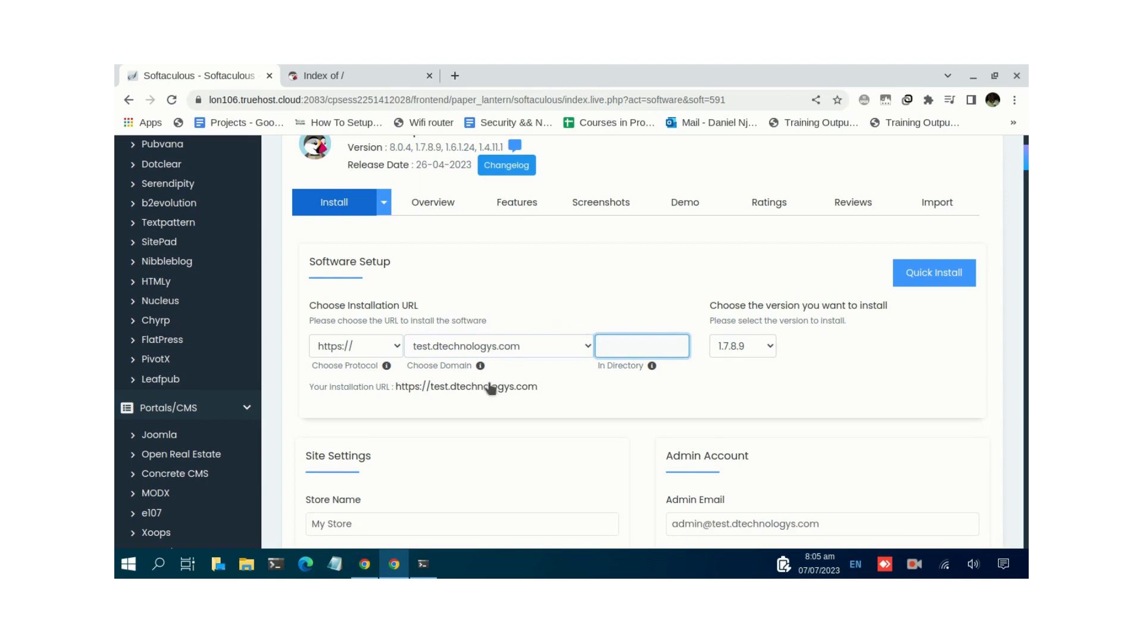
pyautogui.scroll(-3, 491, 388)
pyautogui.click(358, 364)
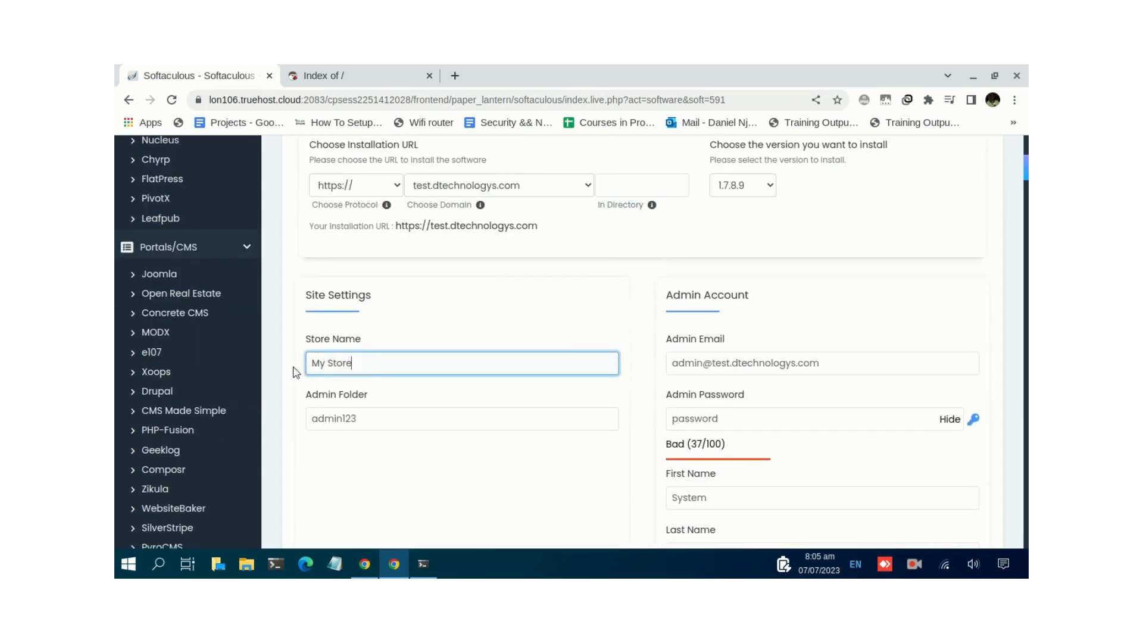
pyautogui.click(316, 410)
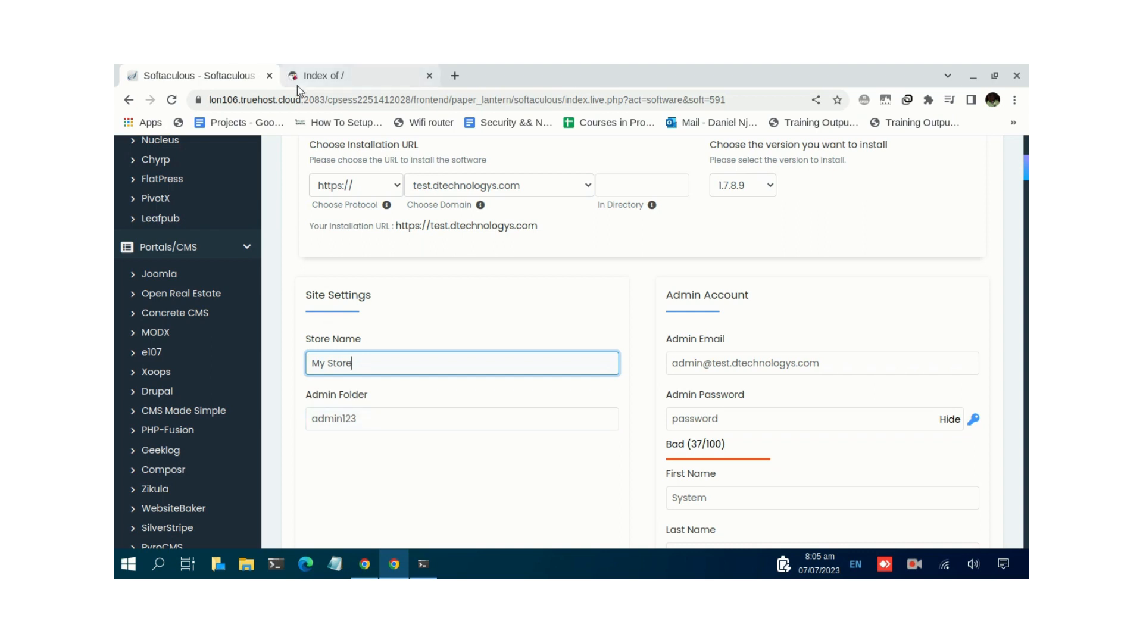
pyautogui.click(328, 79)
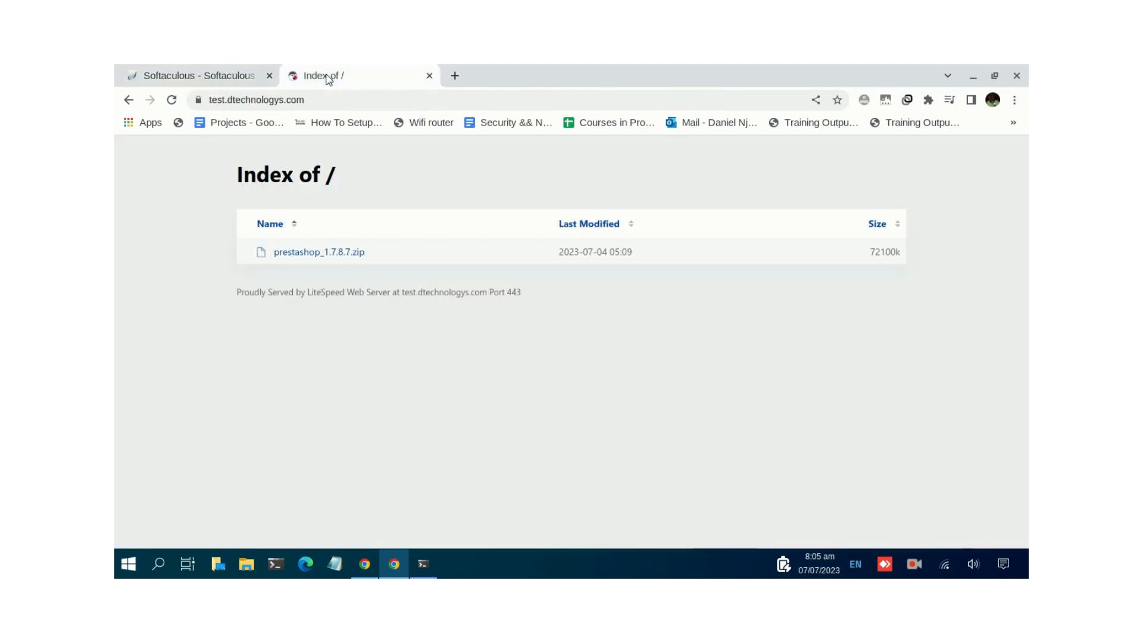
pyautogui.click(276, 99)
pyautogui.click(335, 100)
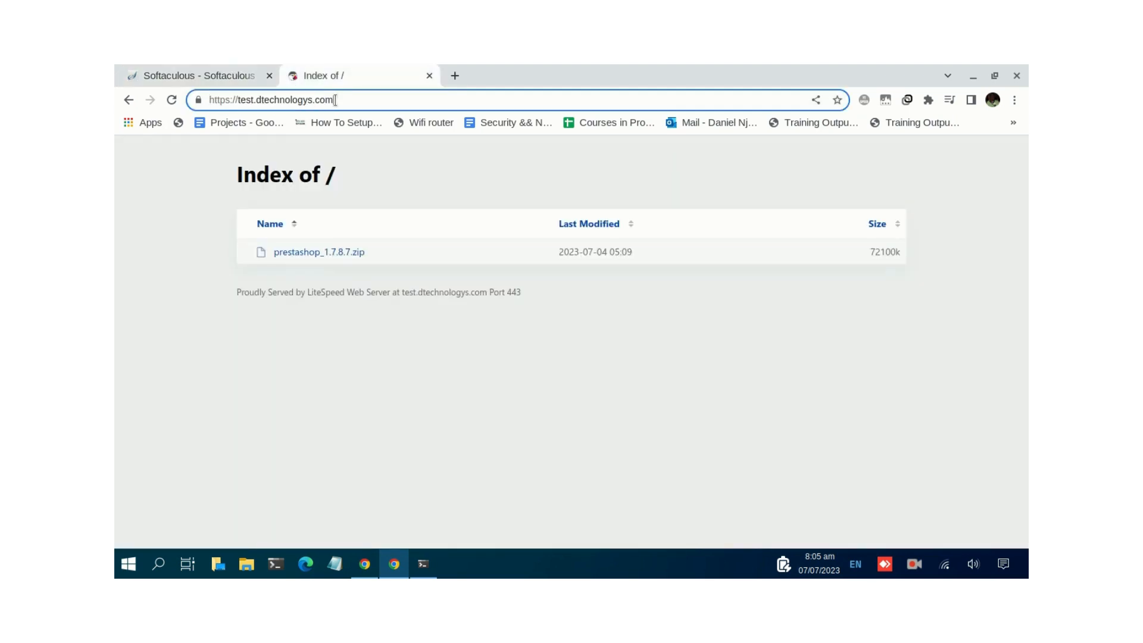
pyautogui.write('/a')
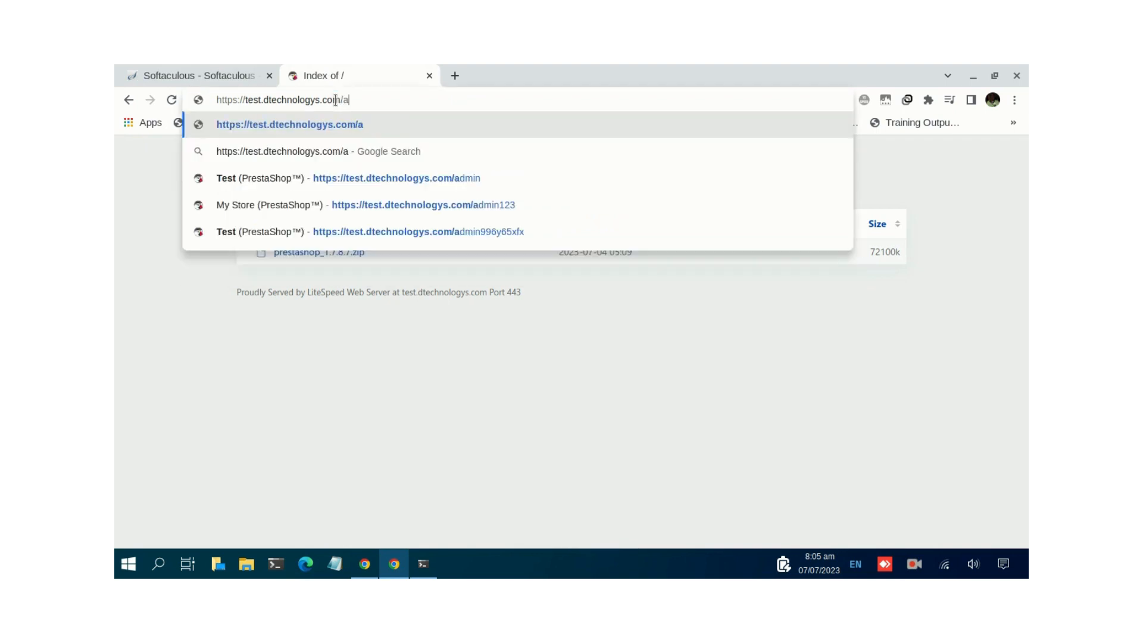
# - Back in Softaculous, delete 'test.' from the admin email address
pyautogui.click(216, 76)
pyautogui.click(453, 418)
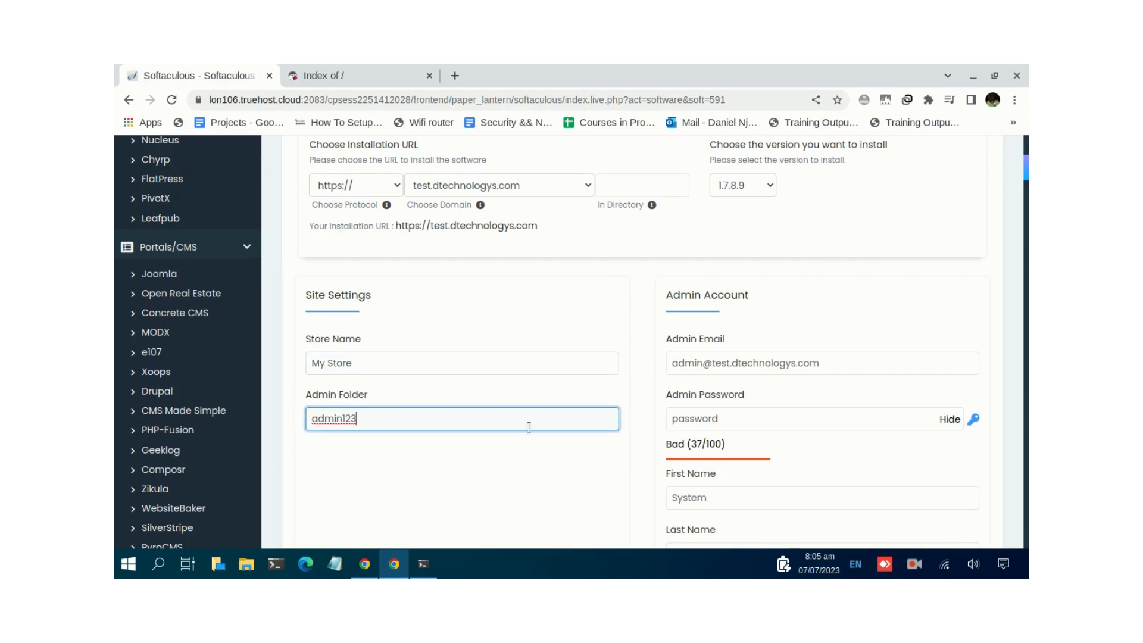
pyautogui.click(731, 362)
pyautogui.press('BackSpace')
pyautogui.press('BackSpace')
pyautogui.press('BackSpace')
pyautogui.press('BackSpace')
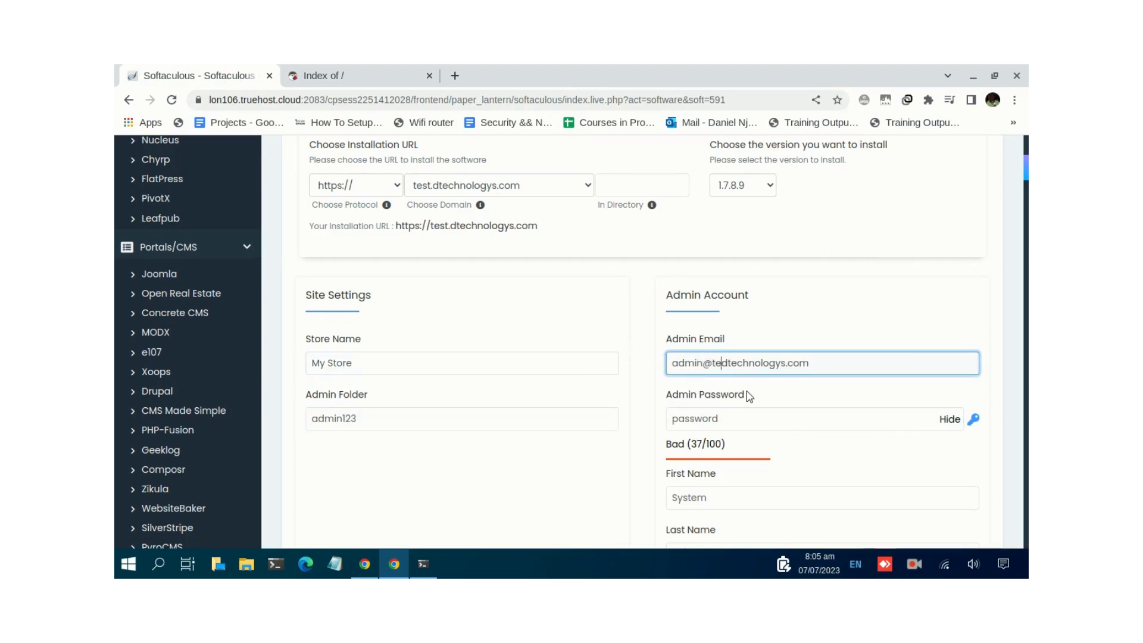
pyautogui.press('BackSpace')
# - Replace the admin password with a new Strong-rated one and review the admin name fields
pyautogui.click(770, 420)
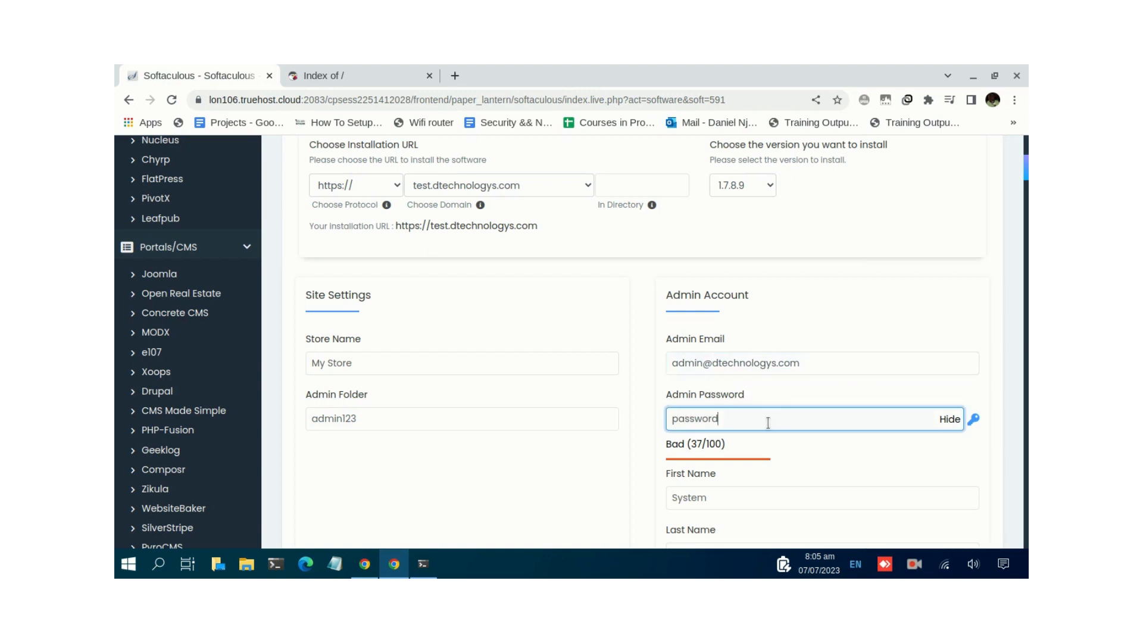
pyautogui.click(947, 419)
pyautogui.hotkey('ctrl', 'a')
pyautogui.write('••••••')
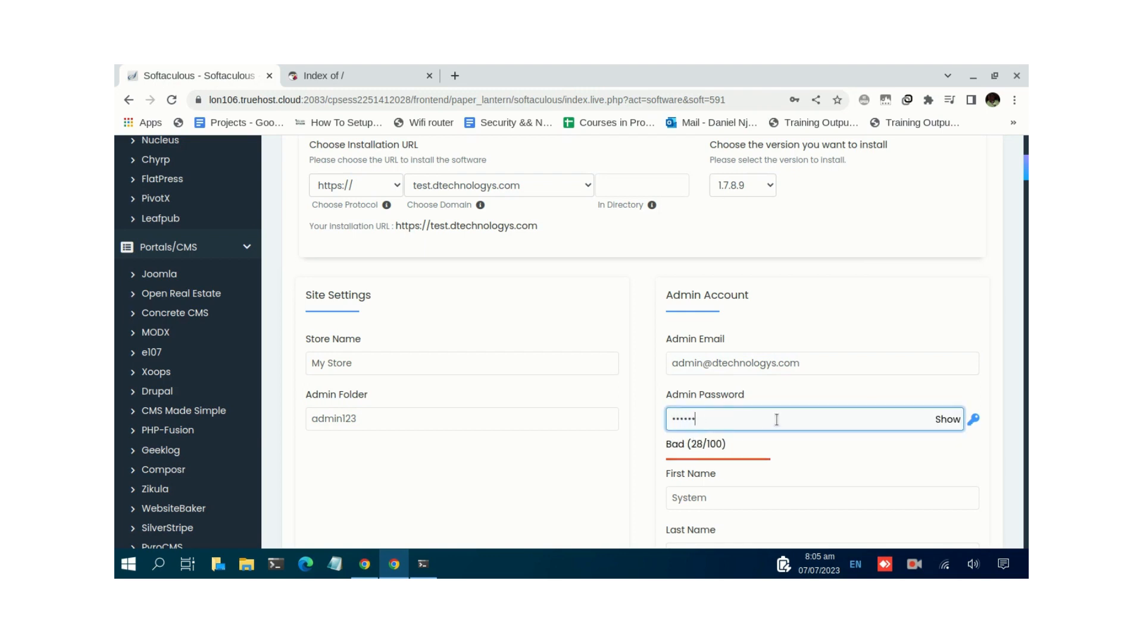
pyautogui.write('••••••')
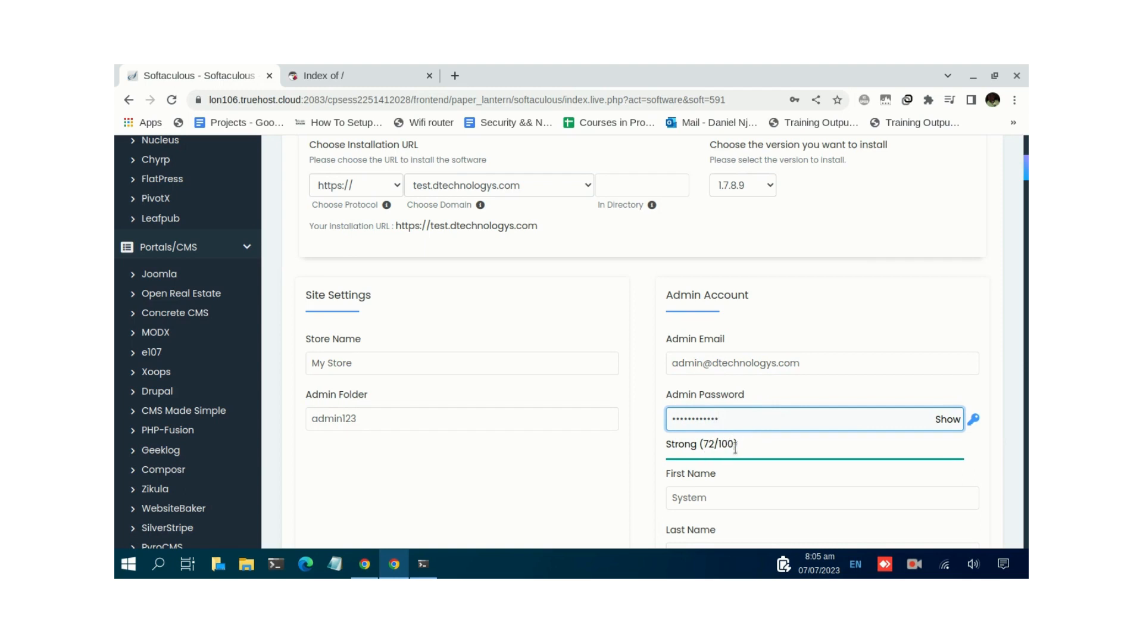
pyautogui.scroll(-2, 732, 447)
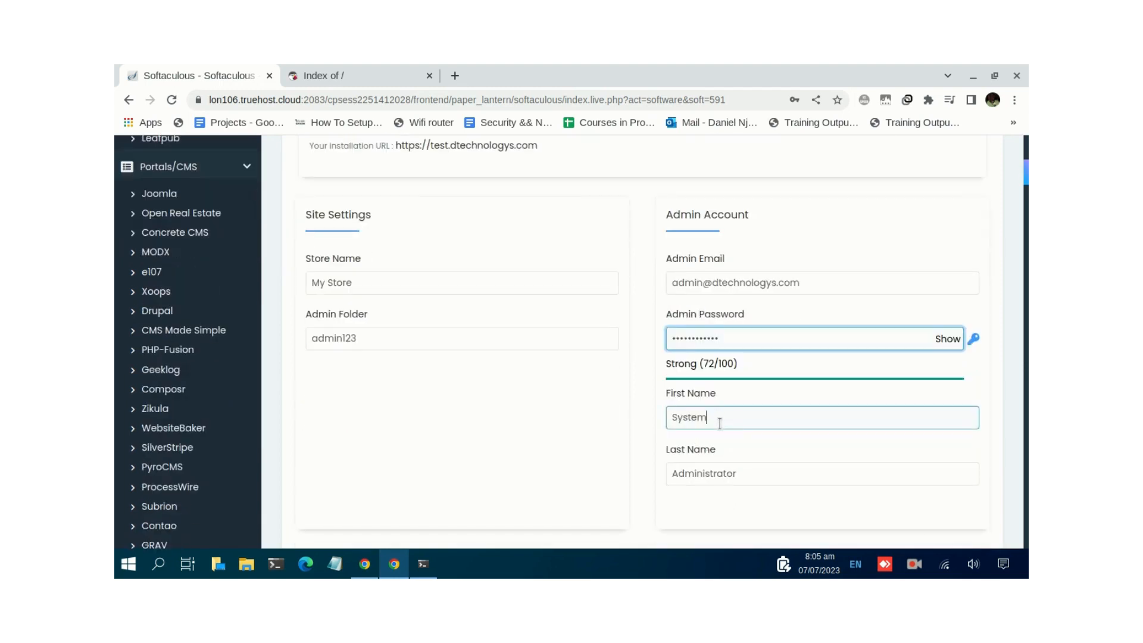
pyautogui.moveTo(719, 423); pyautogui.dragTo(668, 420)
pyautogui.moveTo(759, 473); pyautogui.dragTo(659, 483)
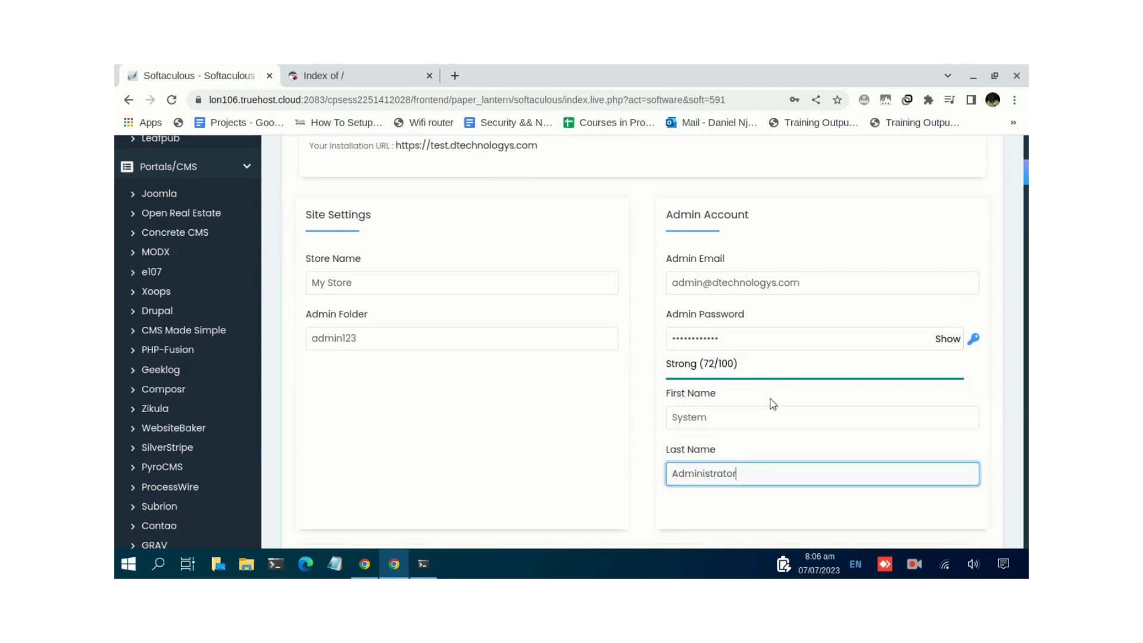
pyautogui.scroll(-2, 771, 395)
pyautogui.scroll(-3, 476, 387)
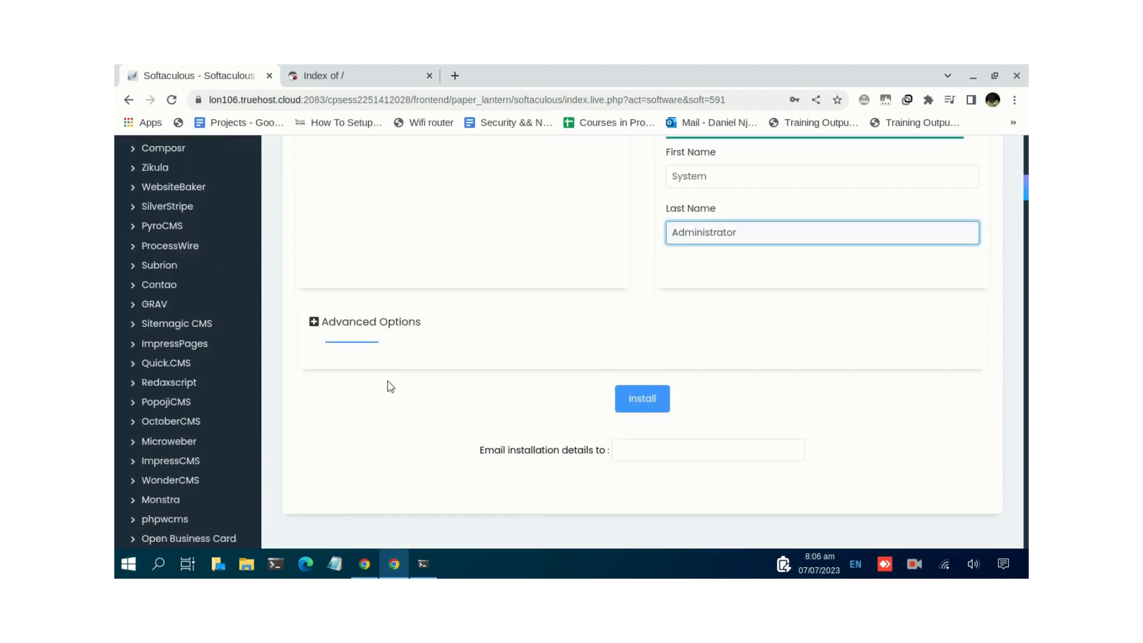
# - Expand Advanced Options, review the database settings, and run the PrestaShop install
pyautogui.click(344, 326)
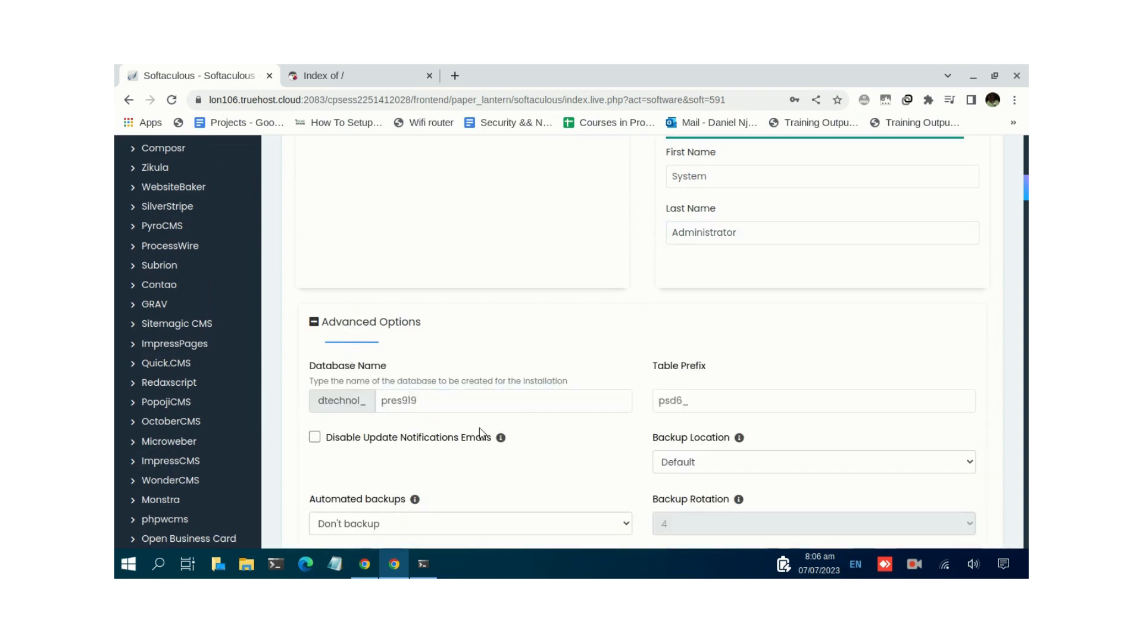
pyautogui.scroll(-2, 524, 403)
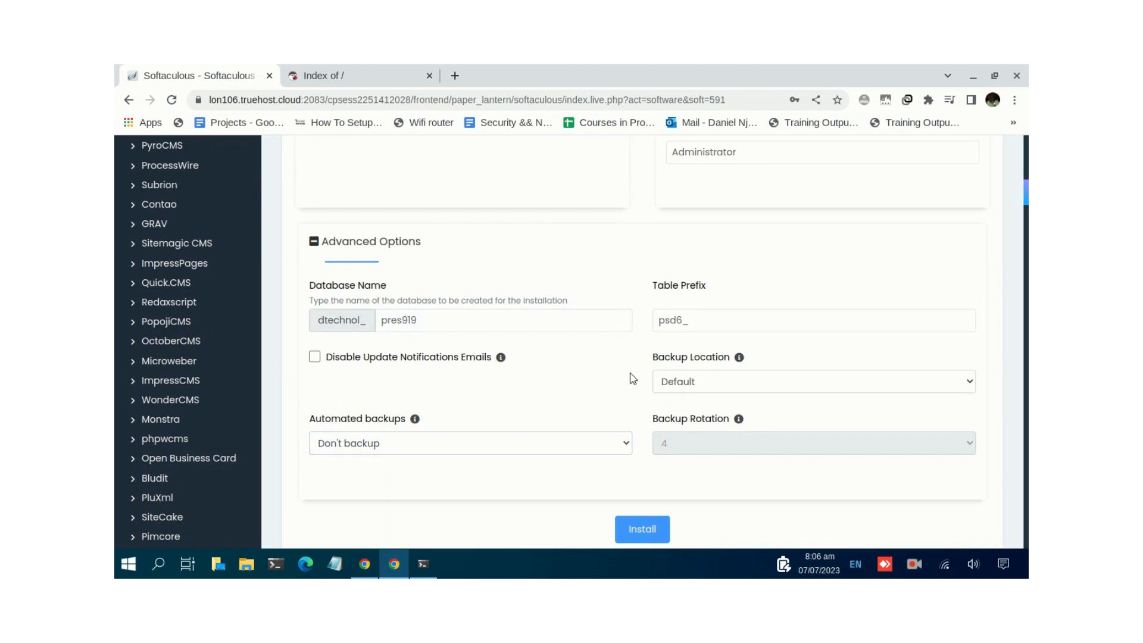
pyautogui.scroll(-2, 644, 485)
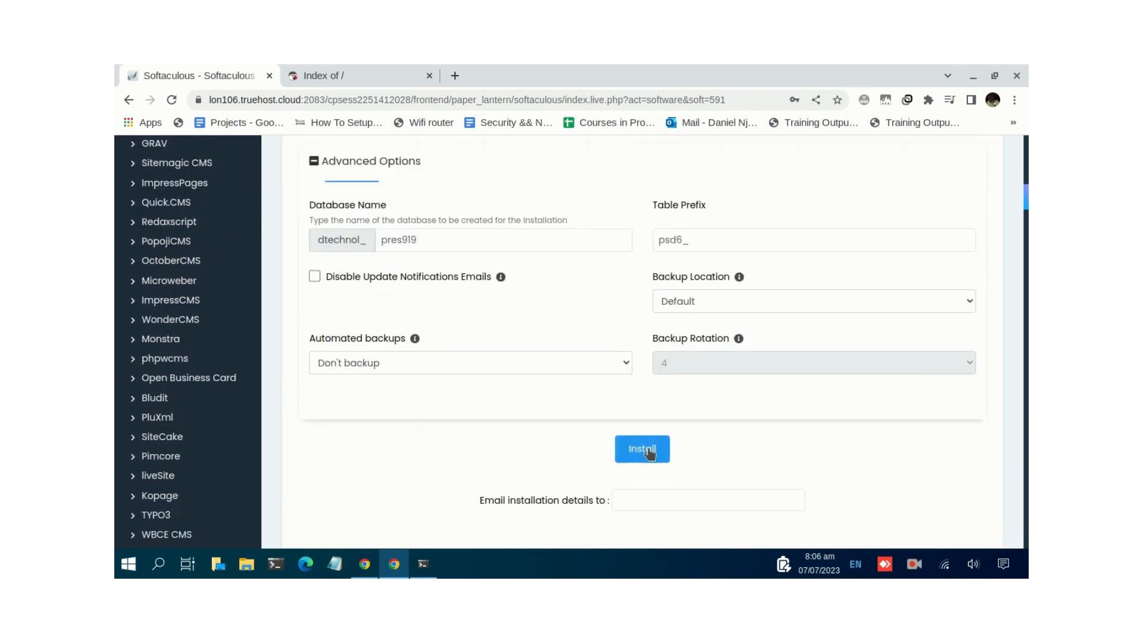
pyautogui.click(649, 450)
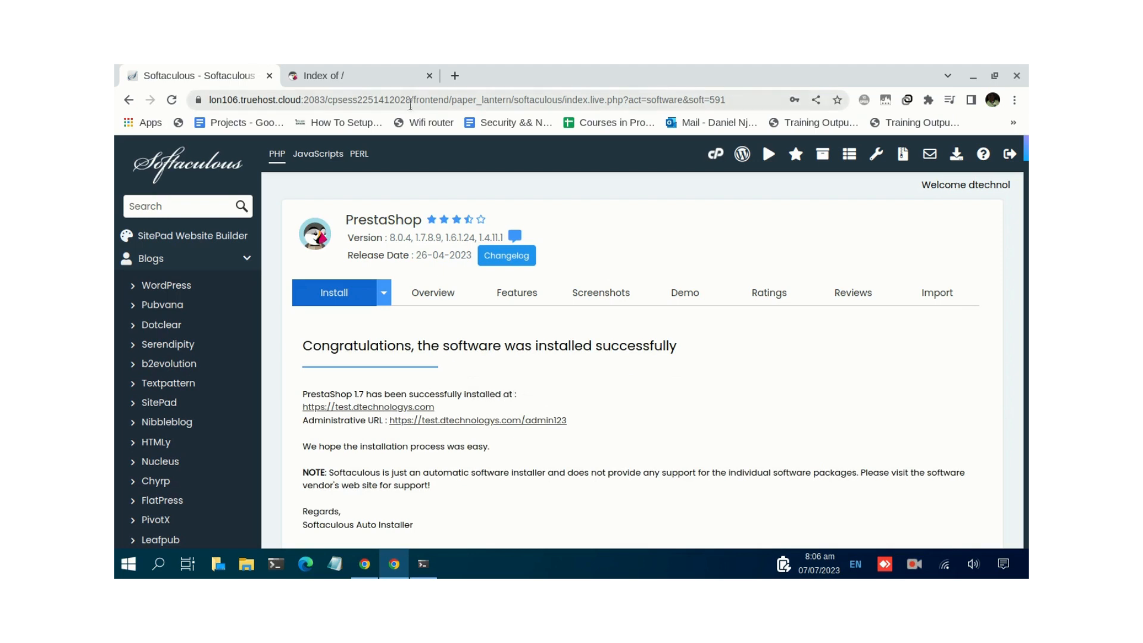
# - Reload test.dtechnologys.com in the 'Index of /' tab to load the new My Store storefront
pyautogui.click(321, 76)
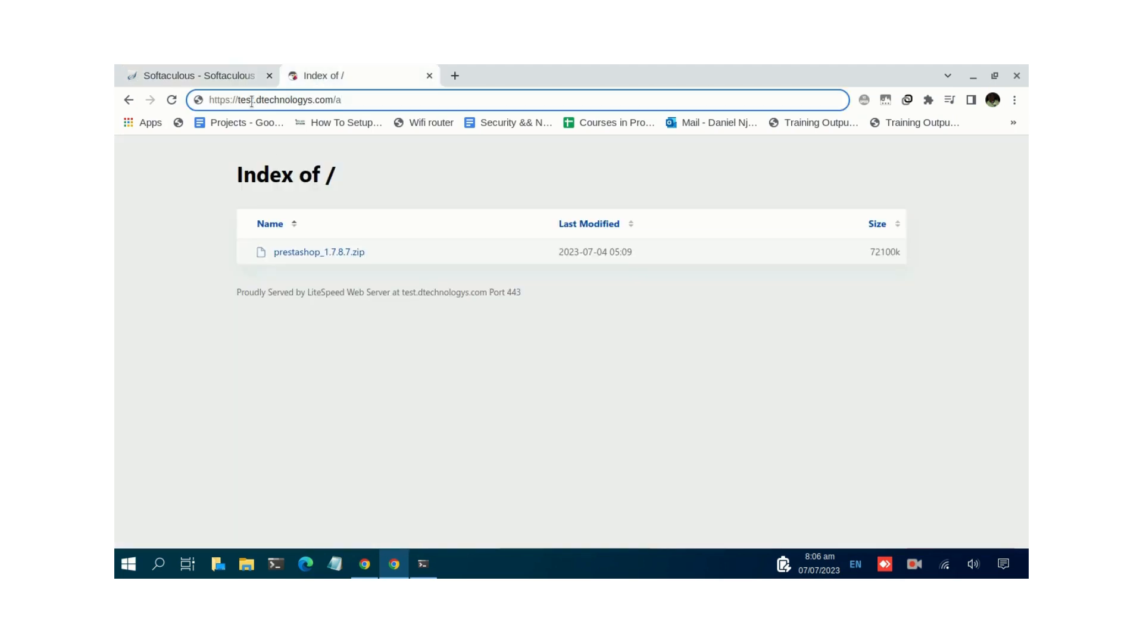
pyautogui.write('a')
pyautogui.click(171, 100)
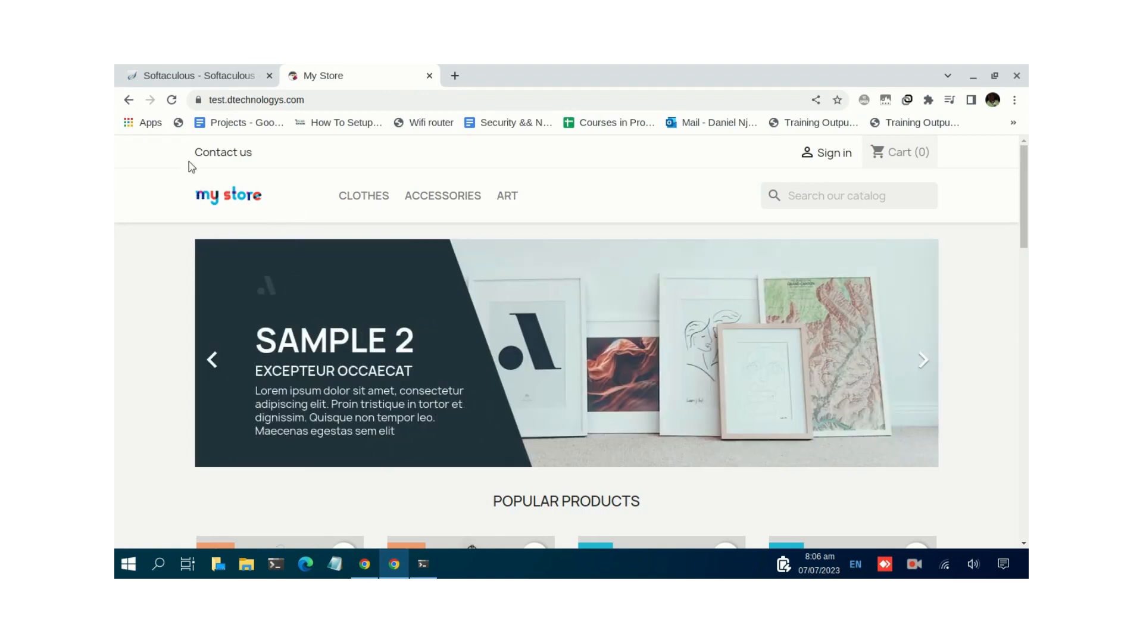
# - Scroll through the storefront's sample banners, Popular Products and footer
pyautogui.scroll(-4, 254, 211)
pyautogui.scroll(-2, 254, 211)
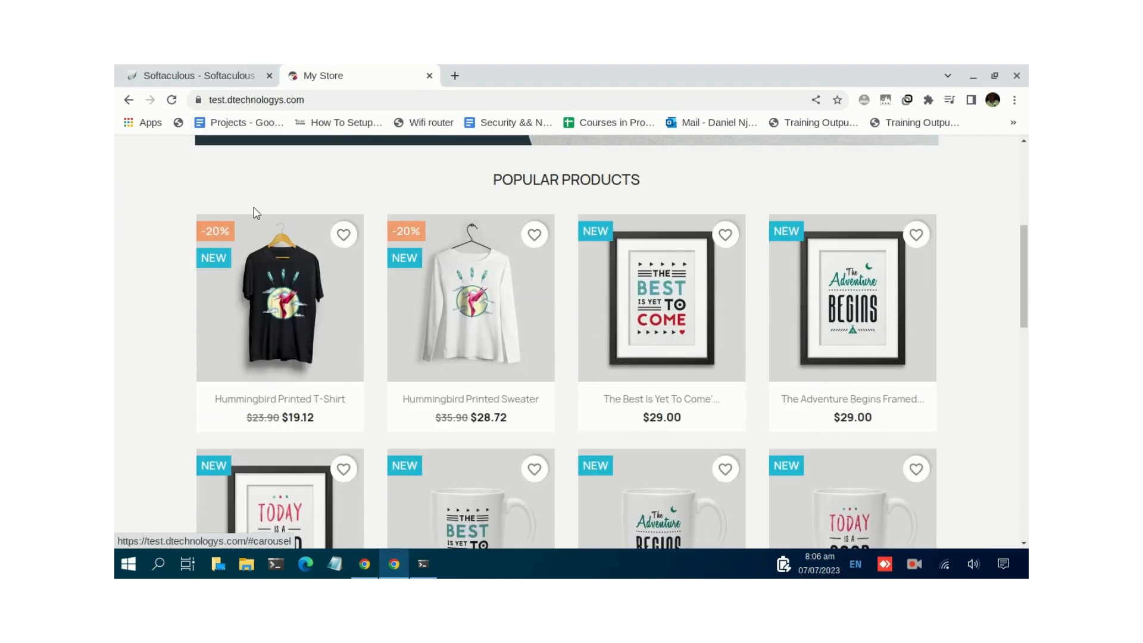
pyautogui.scroll(-1, 248, 208)
pyautogui.scroll(-3, 245, 202)
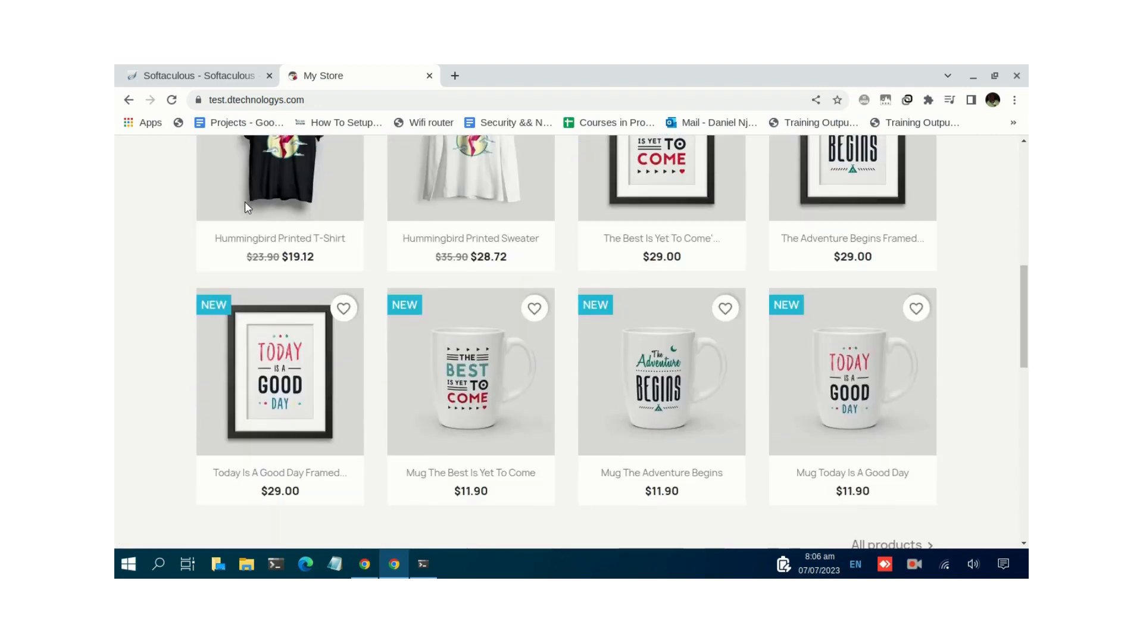
pyautogui.scroll(-1, 247, 204)
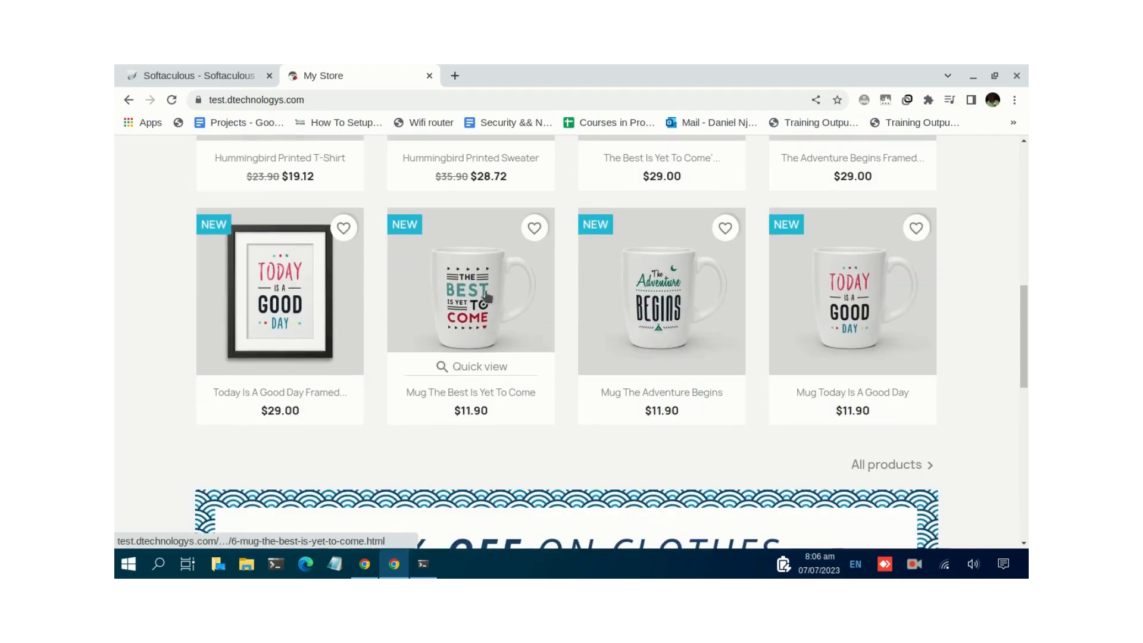
pyautogui.scroll(-3, 467, 296)
pyautogui.scroll(-4, 468, 296)
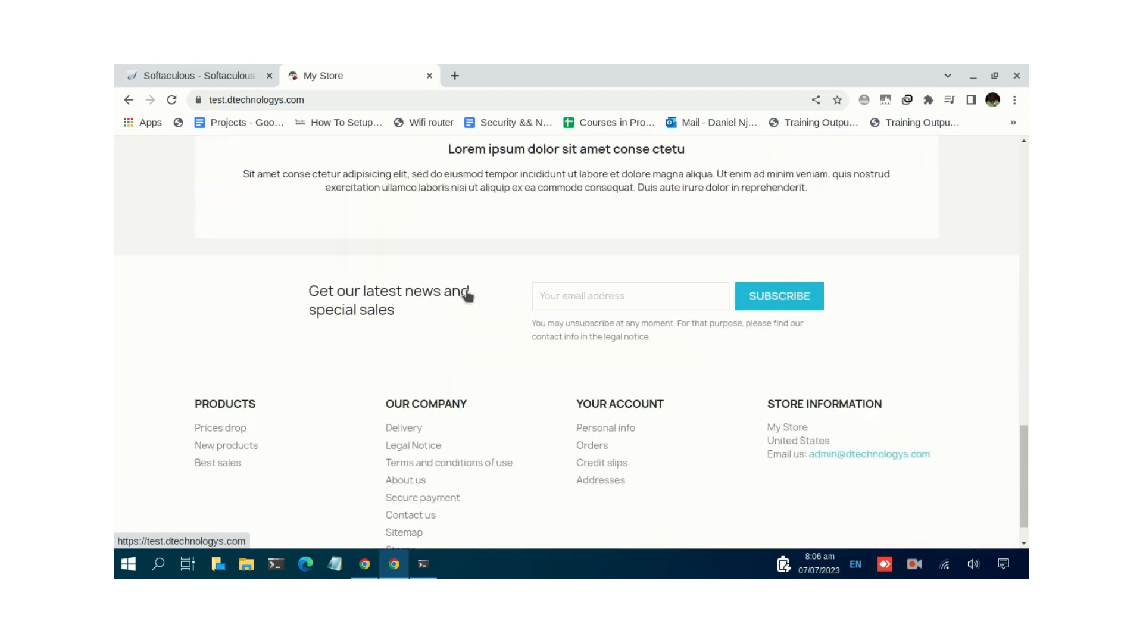
pyautogui.scroll(12, 467, 293)
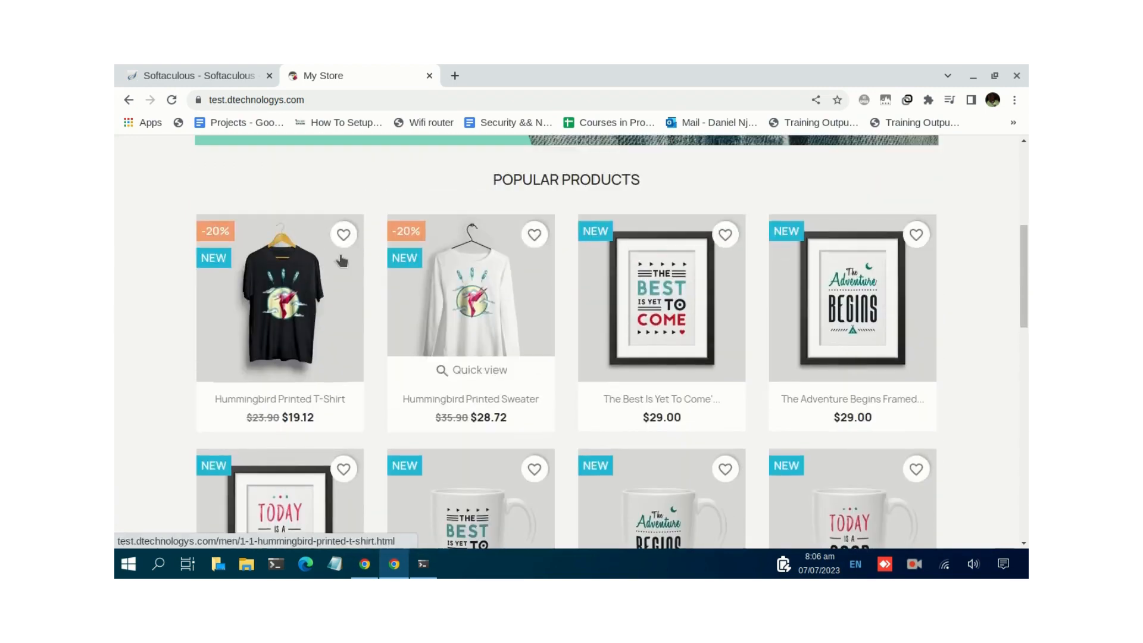
pyautogui.moveTo(290, 346)
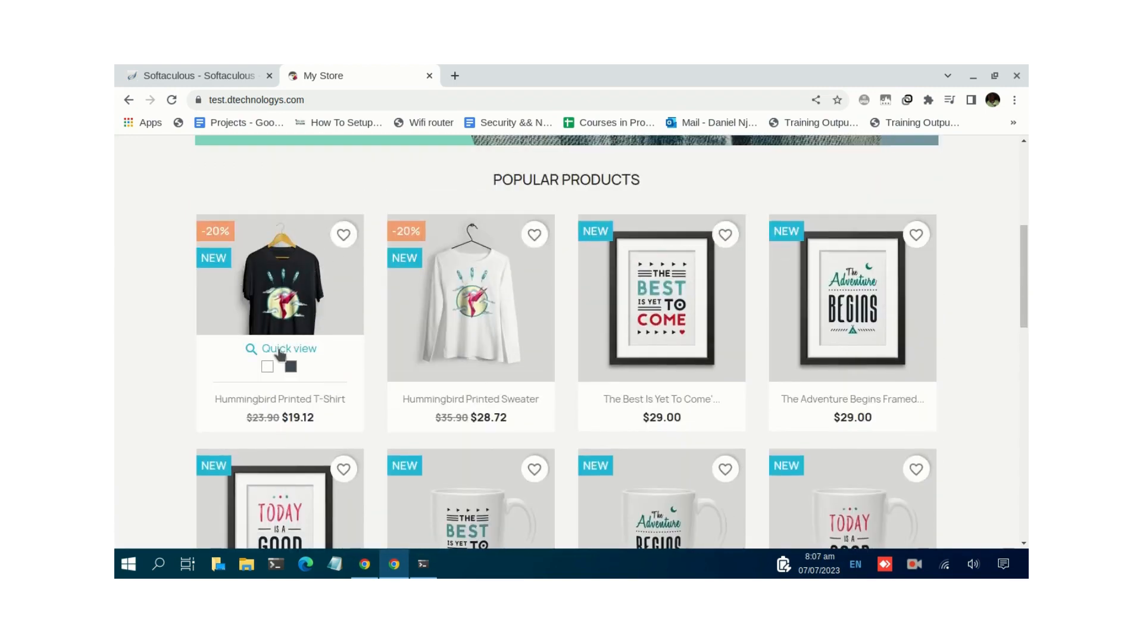
# - Quick-view the Hummingbird Printed T-shirt, add 10 (white, size S) to the cart, and close the confirmation
pyautogui.click(288, 350)
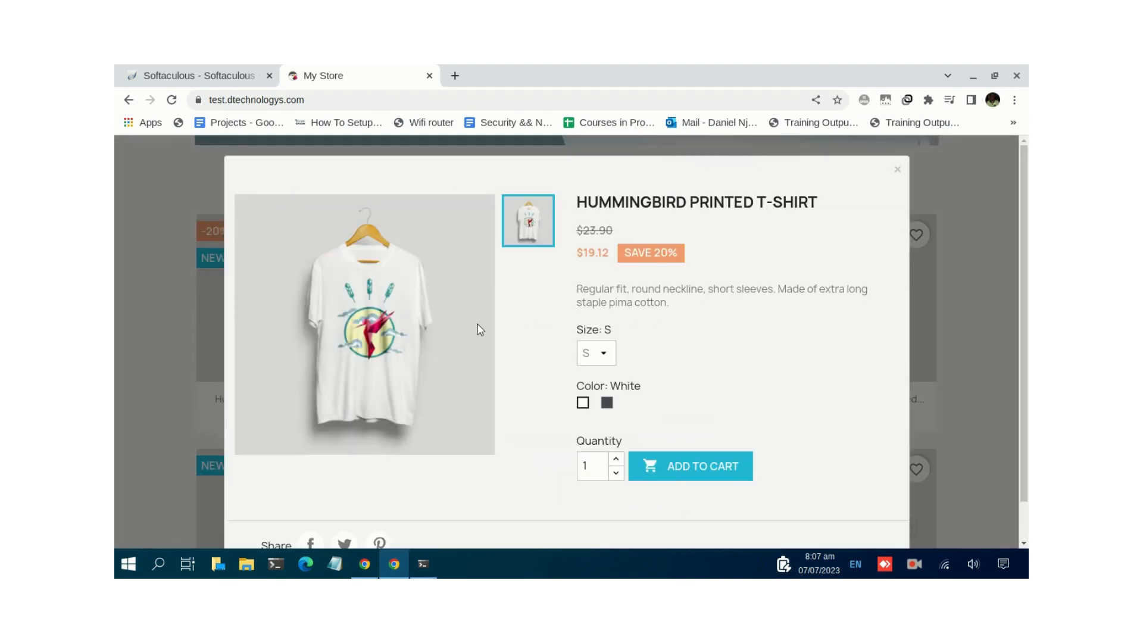
pyautogui.scroll(-1, 475, 327)
pyautogui.scroll(1, 403, 265)
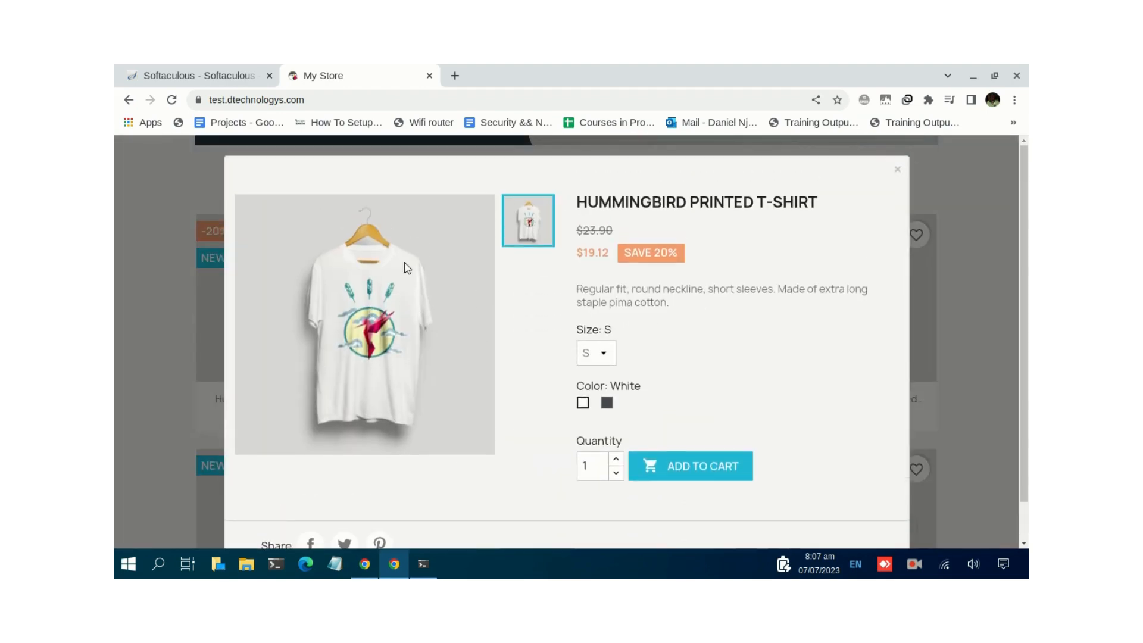
pyautogui.click(616, 459)
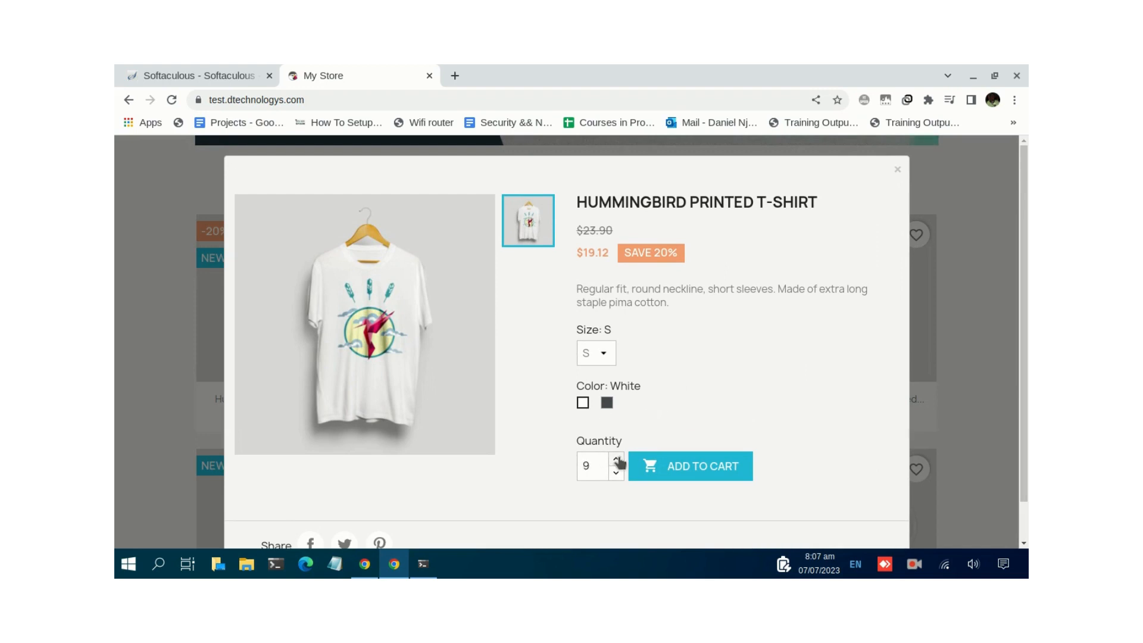
pyautogui.click(617, 459)
pyautogui.click(678, 462)
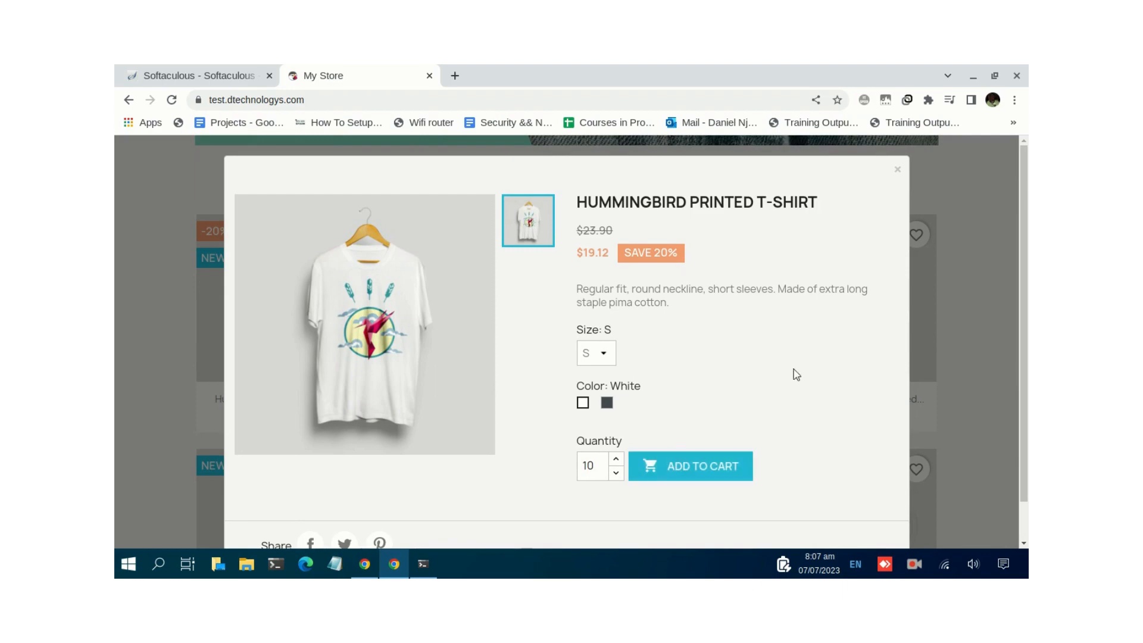
pyautogui.scroll(3, 584, 298)
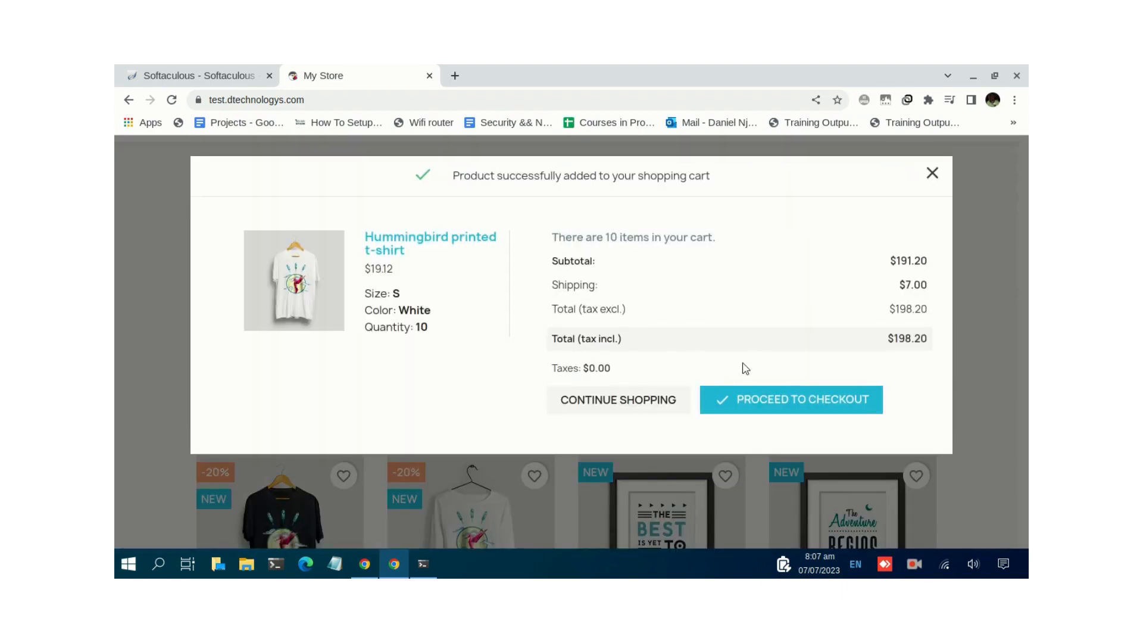
pyautogui.click(930, 175)
pyautogui.scroll(2, 256, 209)
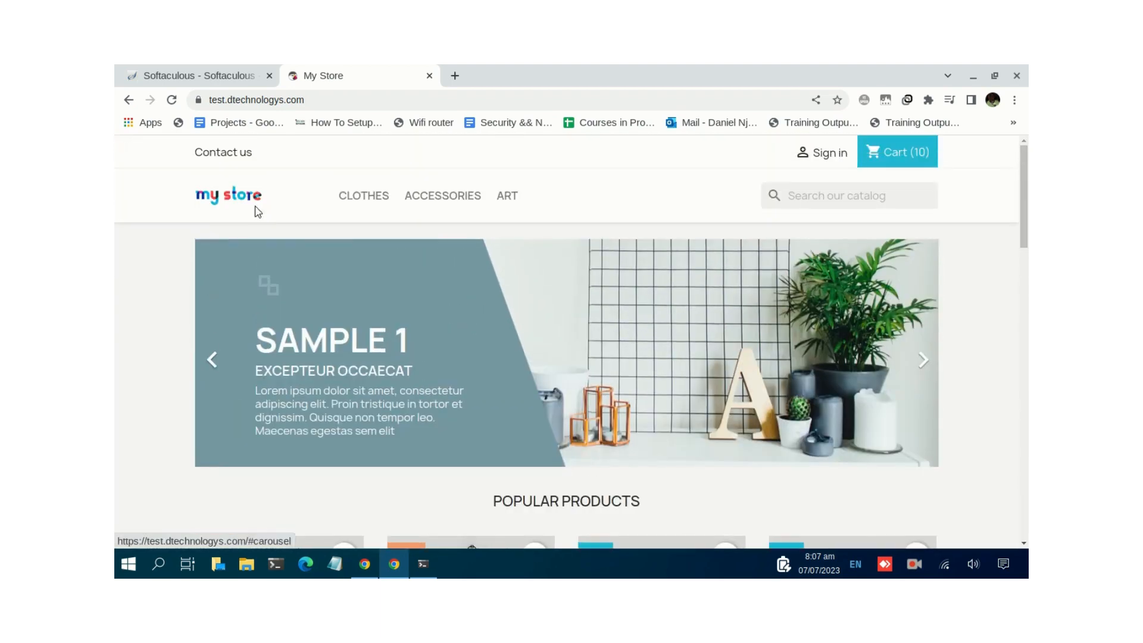
pyautogui.scroll(-5, 402, 334)
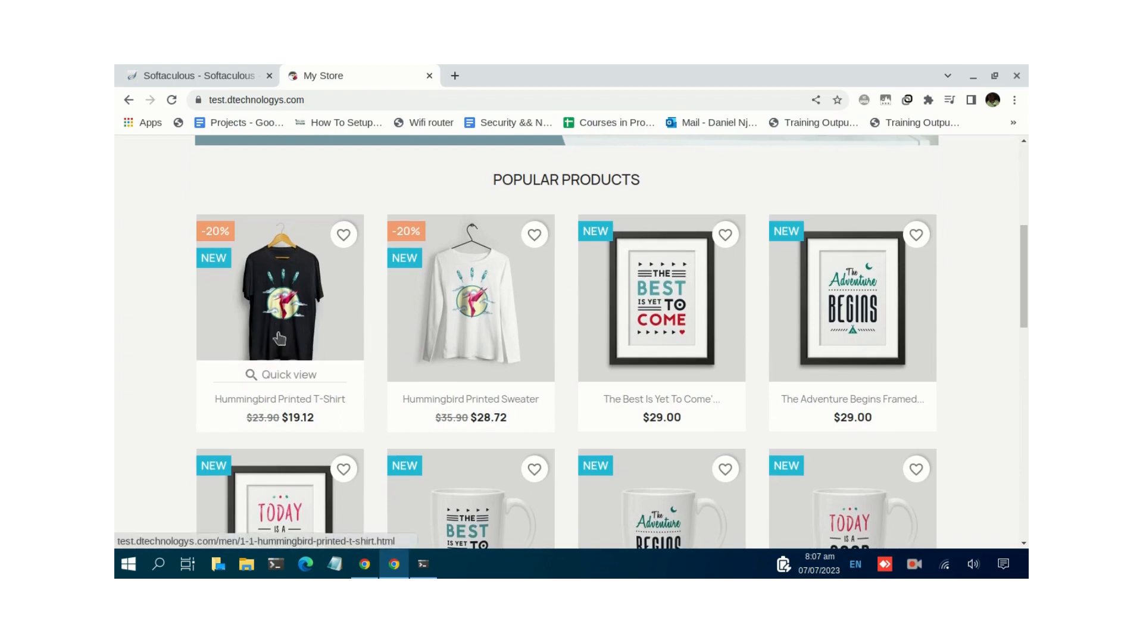
# - Confirm the Administrative URL in Softaculous, then load test.dtechnologys.com/admin123 and select the e-mail field
pyautogui.click(211, 77)
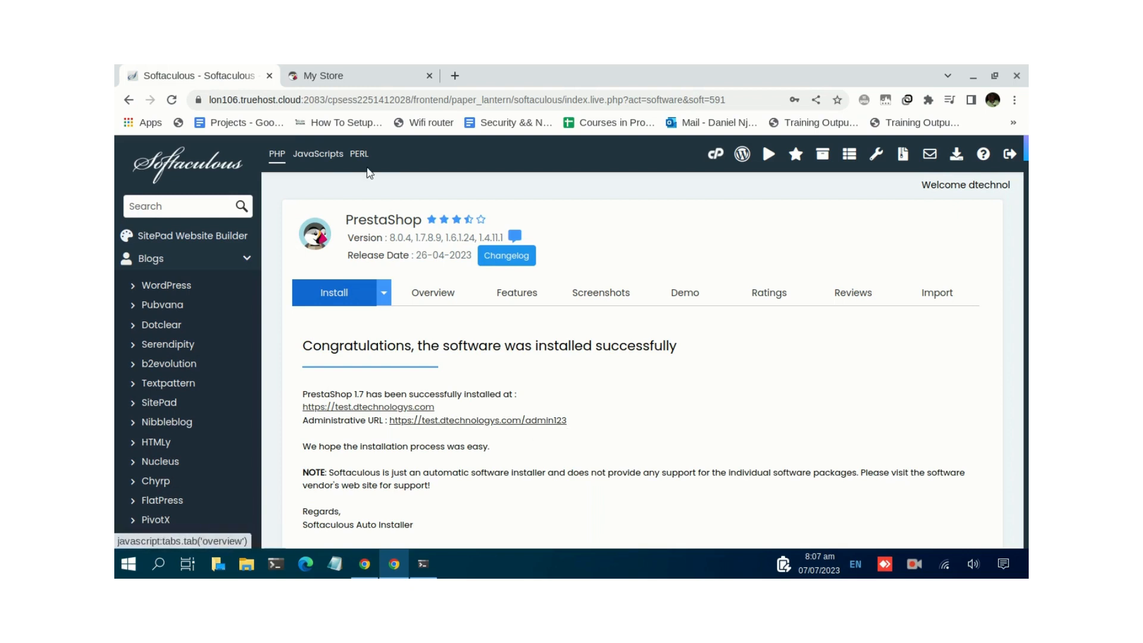
pyautogui.click(361, 86)
pyautogui.click(425, 102)
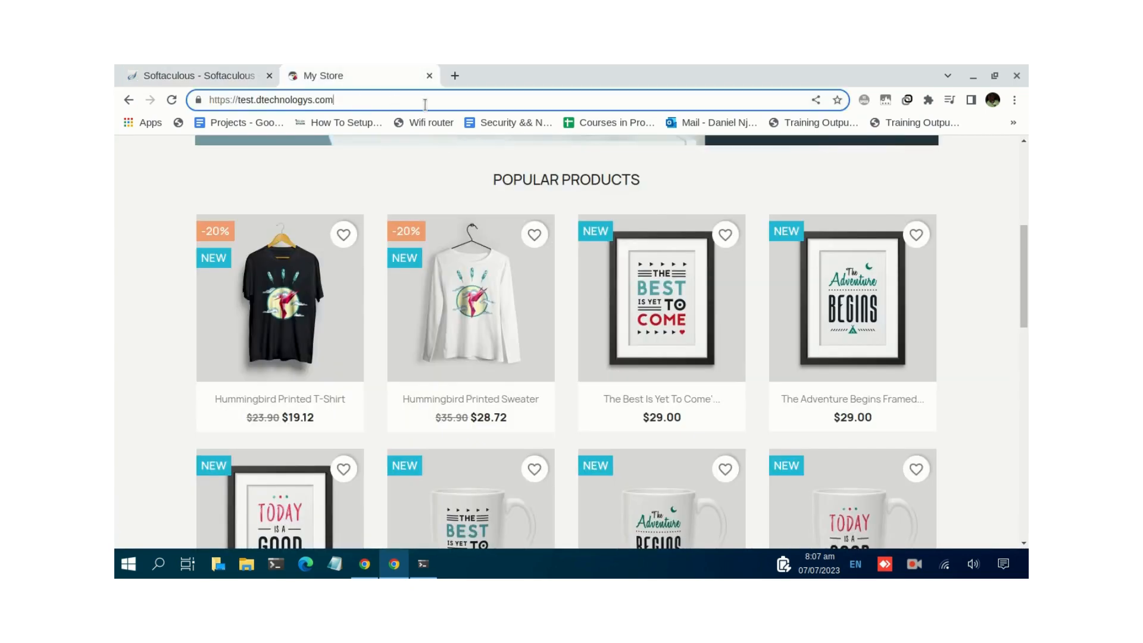
pyautogui.write('/admi')
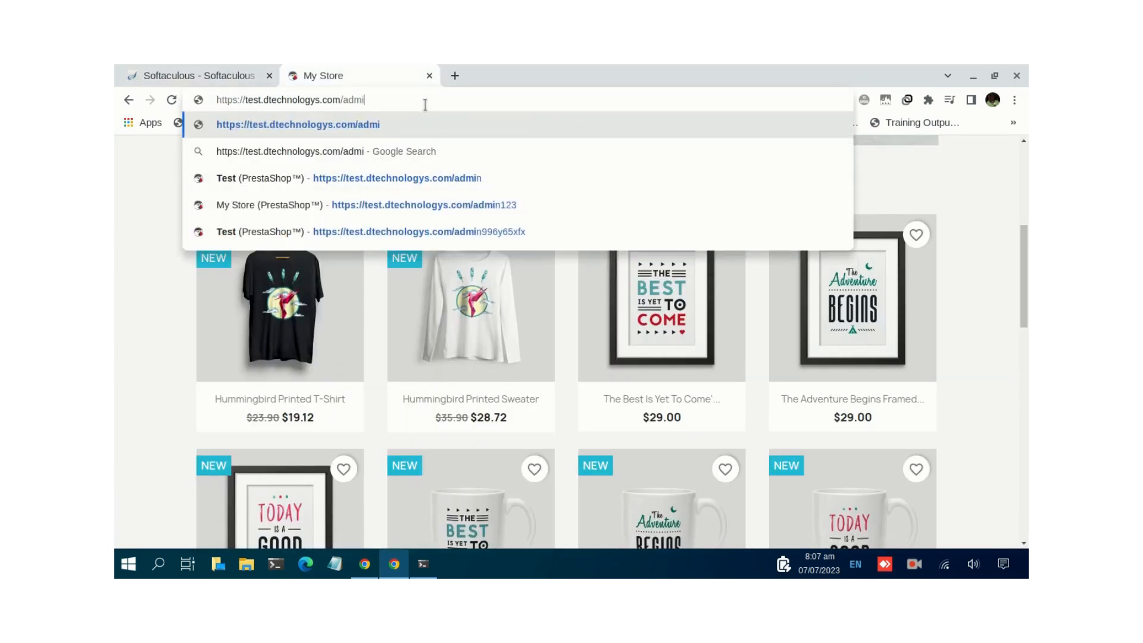
pyautogui.write('n123')
pyautogui.press('Return')
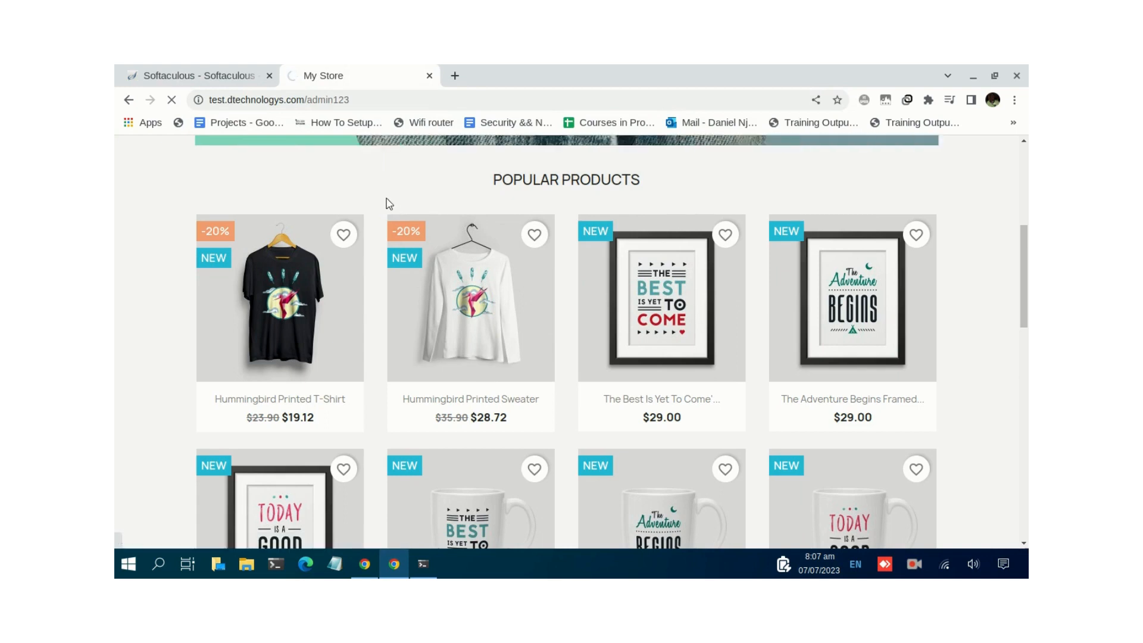
pyautogui.click(511, 362)
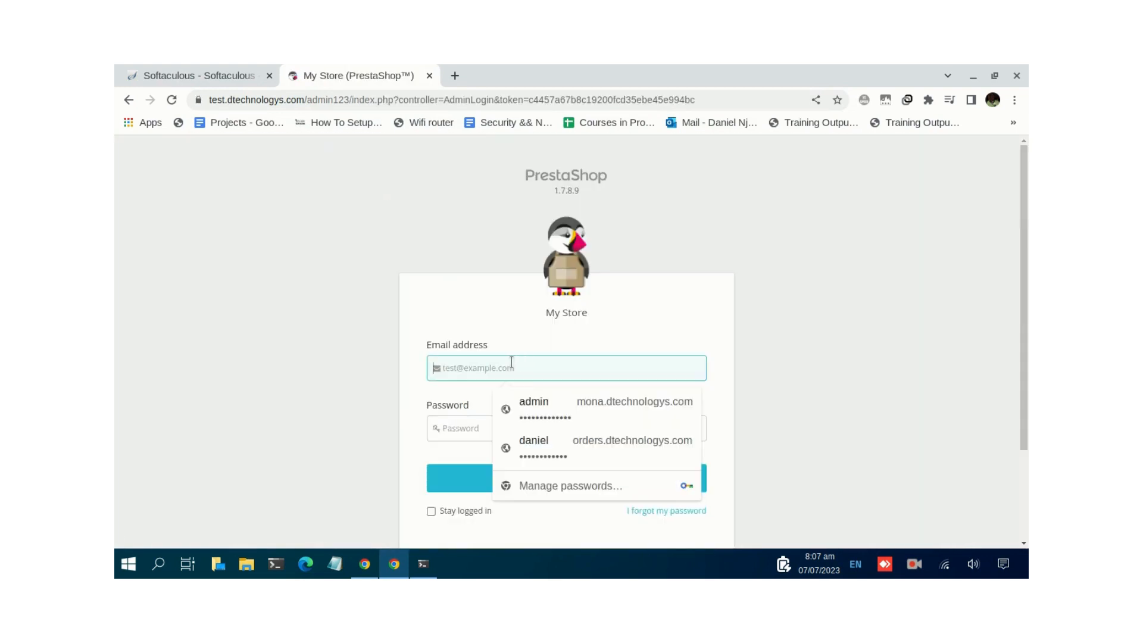
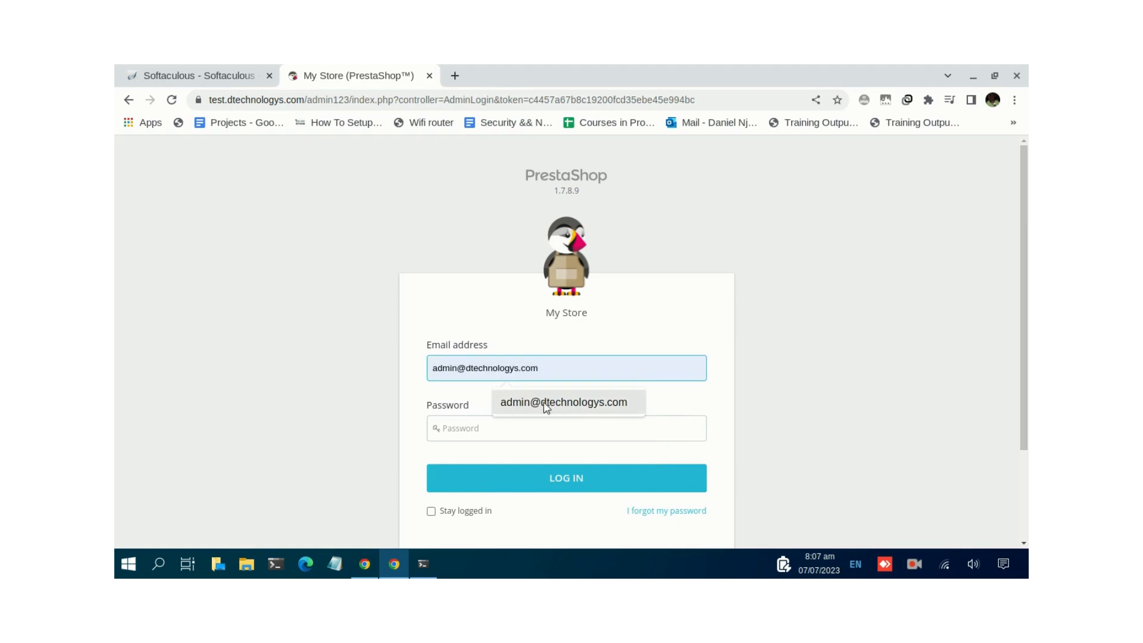
# - Log in to My Store's back office with the saved admin e-mail suggestion and the account password
pyautogui.click(543, 403)
pyautogui.click(494, 423)
pyautogui.write('****')
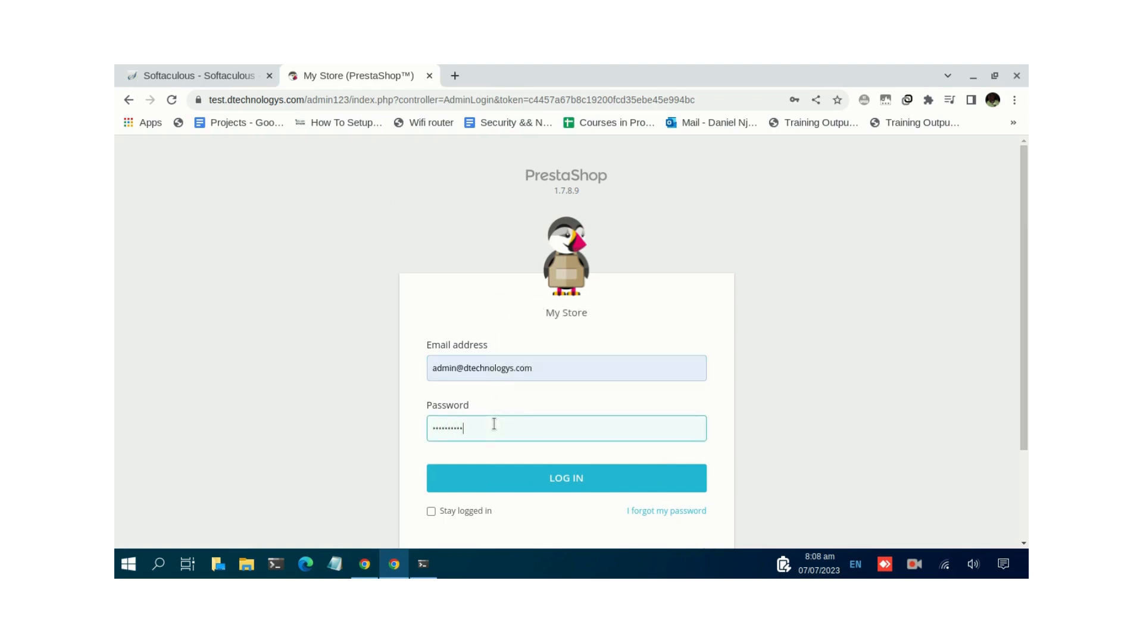
pyautogui.click(554, 485)
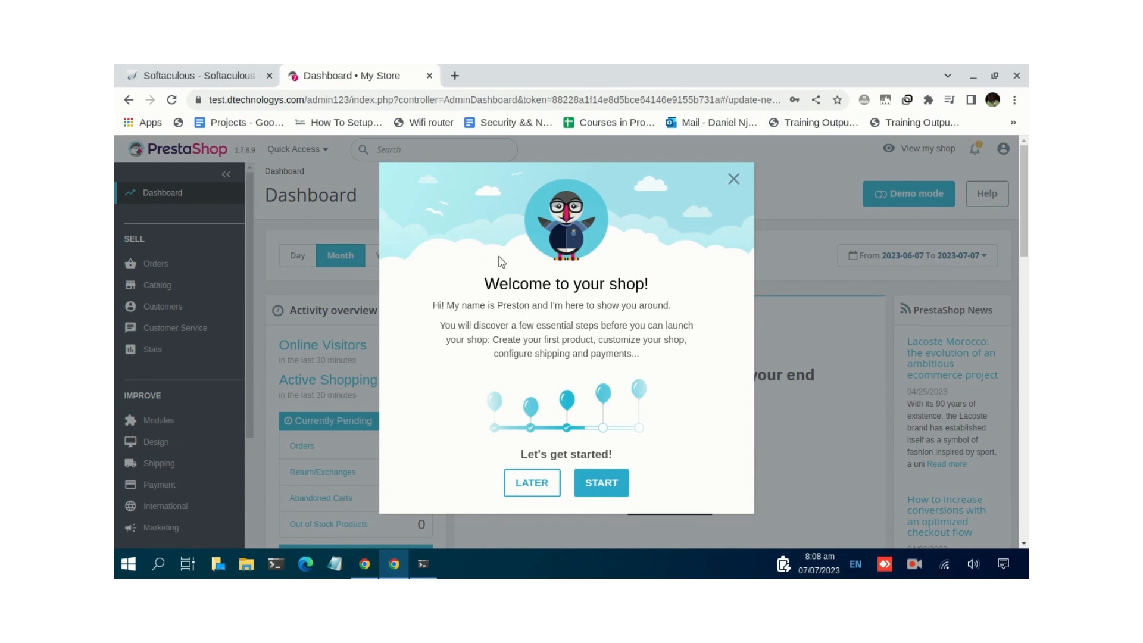
# - Close the 'Welcome to your shop!' pop-up and expand the Orders and Catalog sidebar sections
pyautogui.click(734, 179)
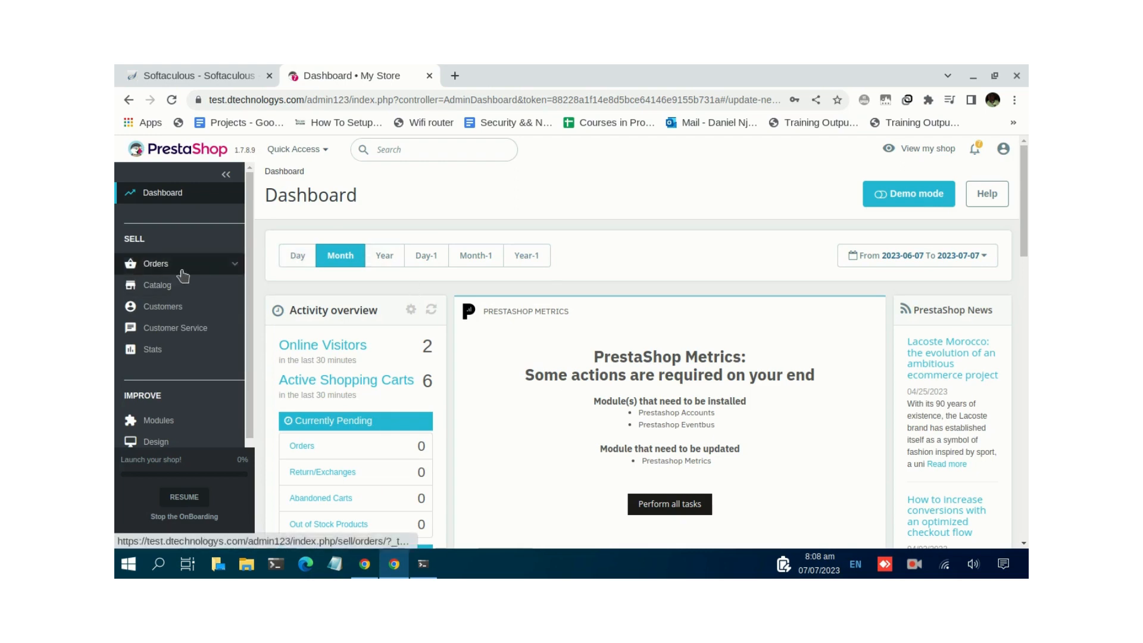
pyautogui.click(211, 269)
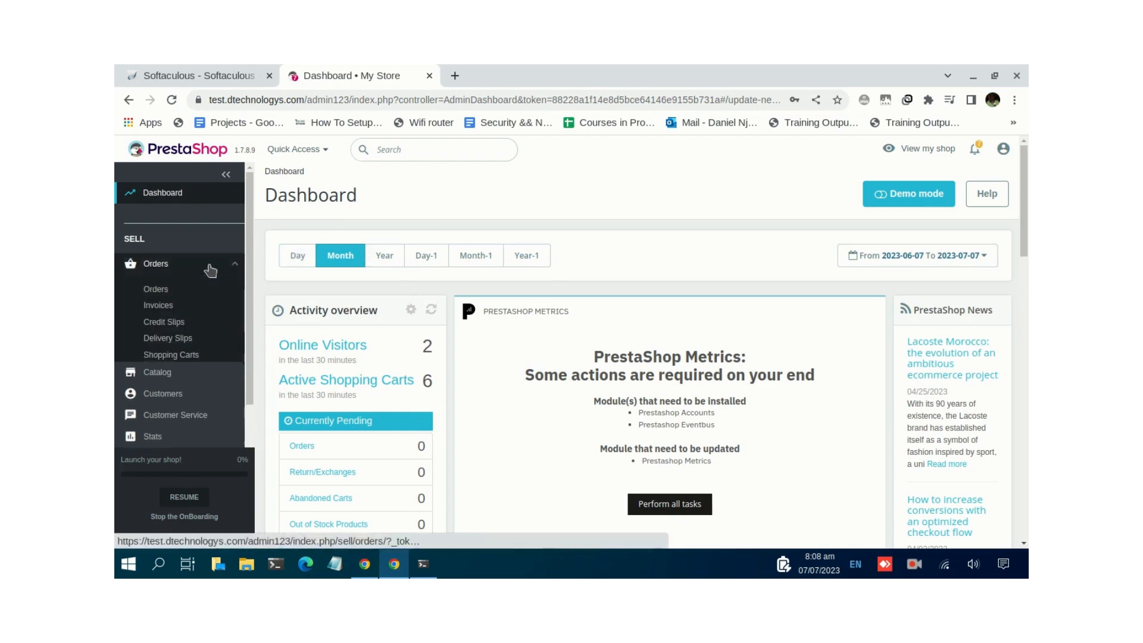
pyautogui.scroll(-2, 176, 324)
pyautogui.click(179, 300)
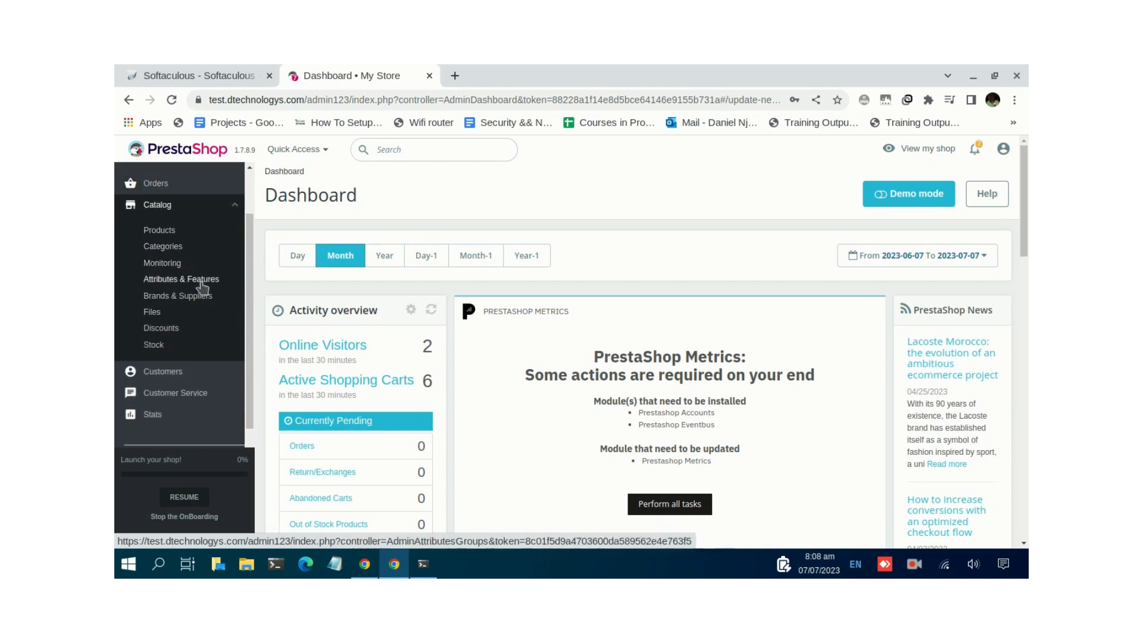
pyautogui.scroll(-3, 201, 286)
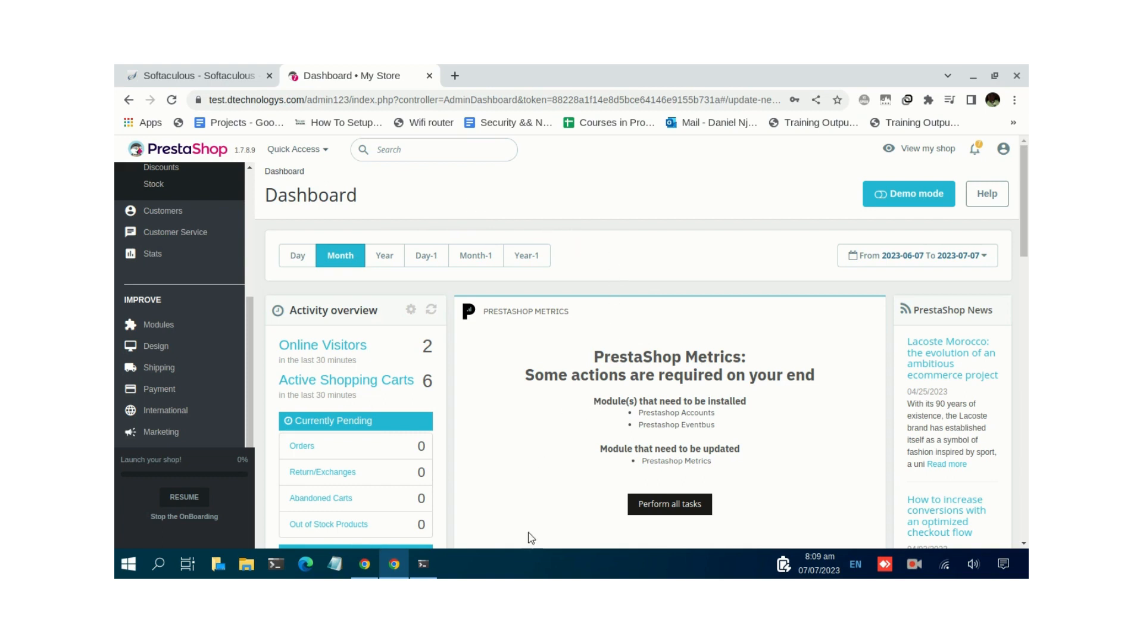
pyautogui.rightClick(913, 570)
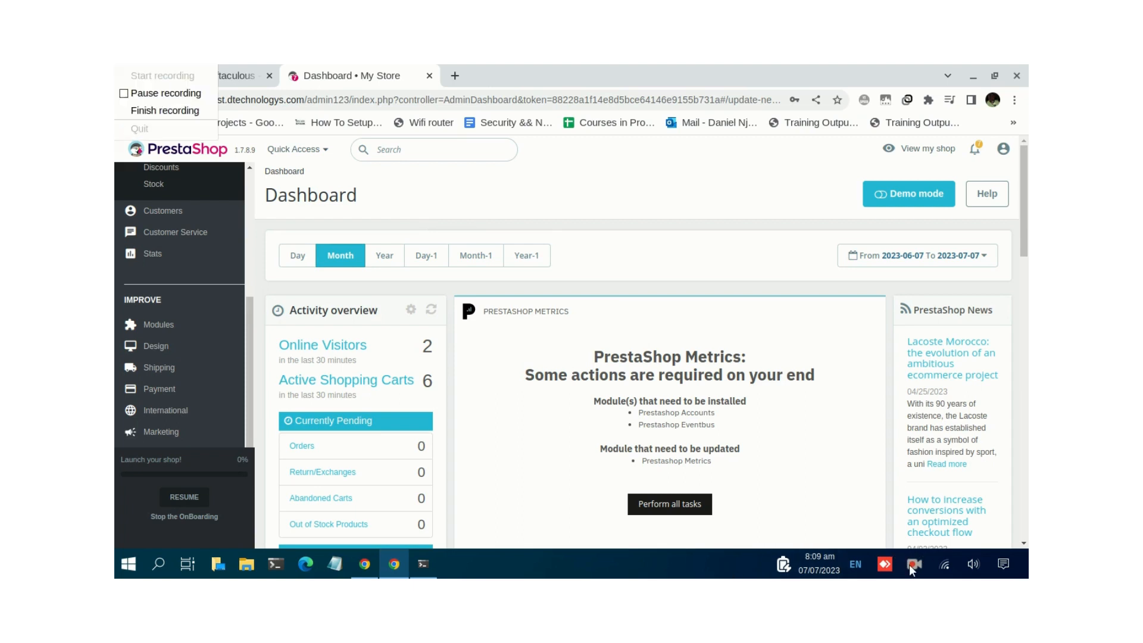